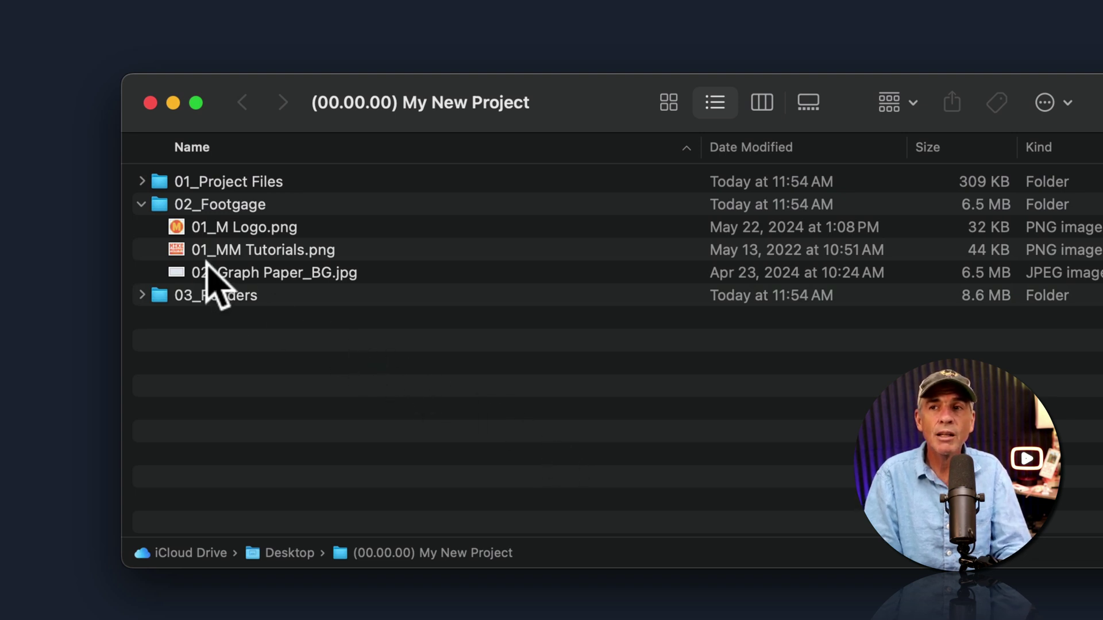
Step: Collapse the 02_Footgage folder and switch to Adobe After Effects 2025
left_click(141, 204)
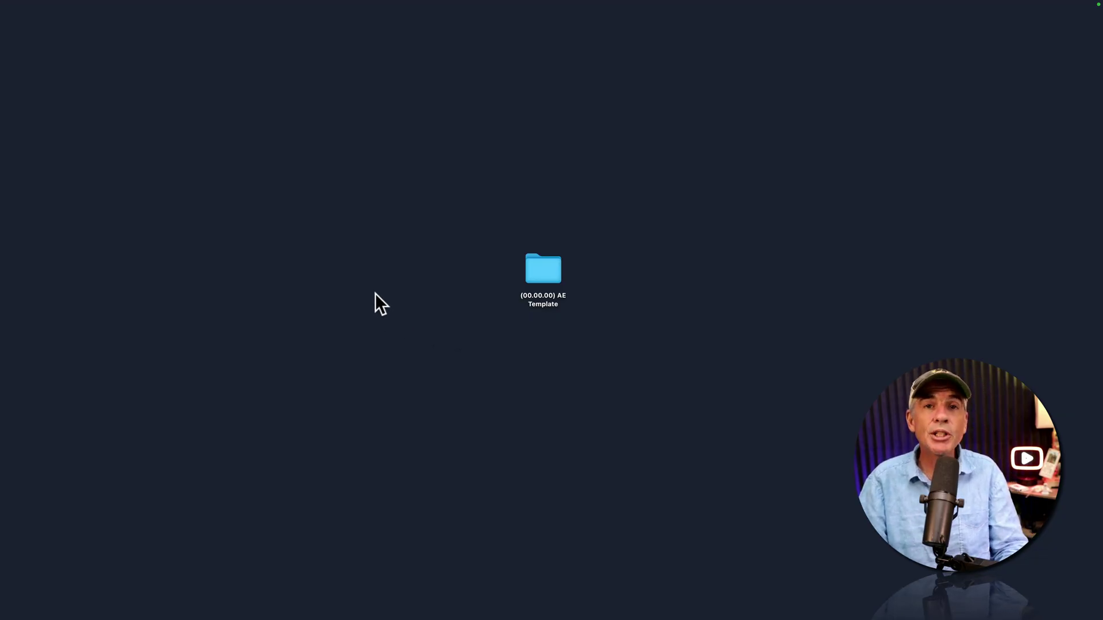
mouse_move(312, 607)
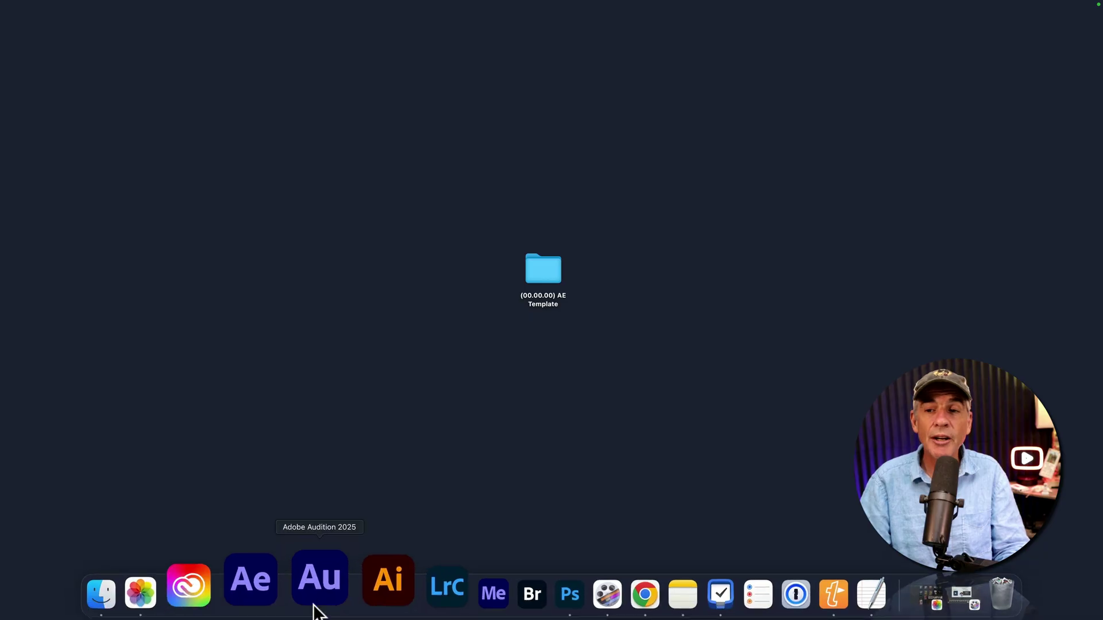
left_click(280, 591)
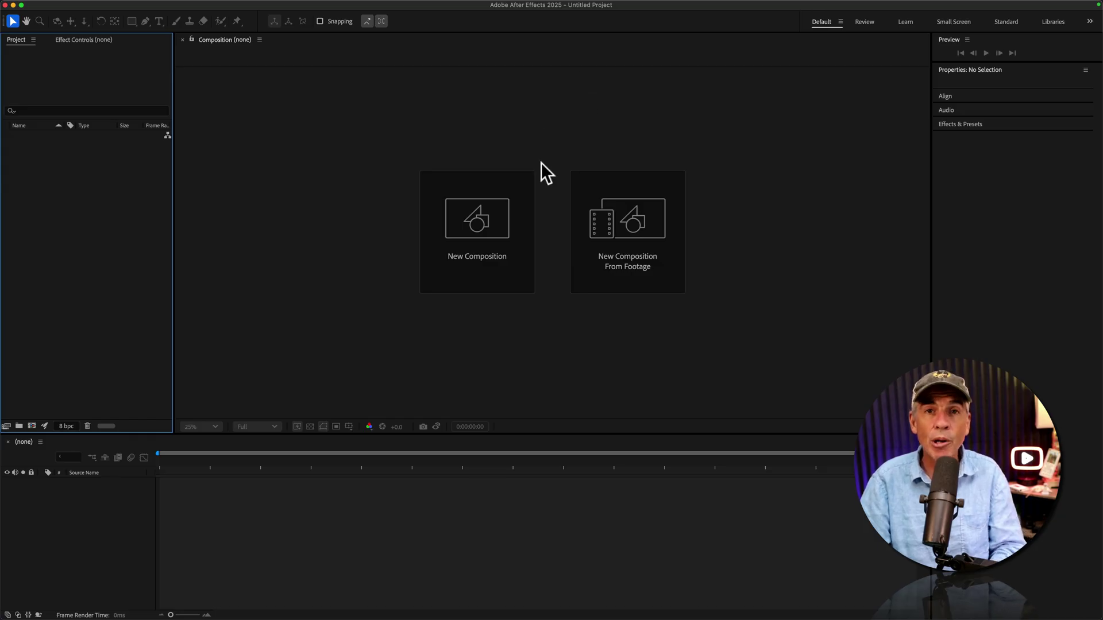
Step: Save the project as My AEUG Project in the 01_Project Files folder of (00.00.00) AE Template
left_click(90, 7)
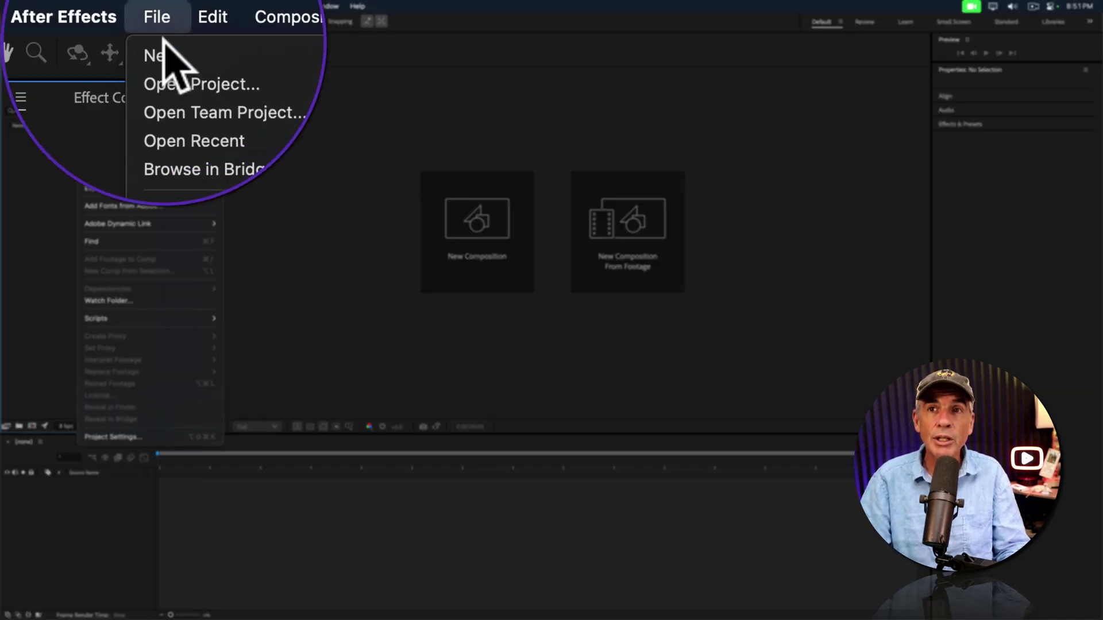
mouse_move(103, 123)
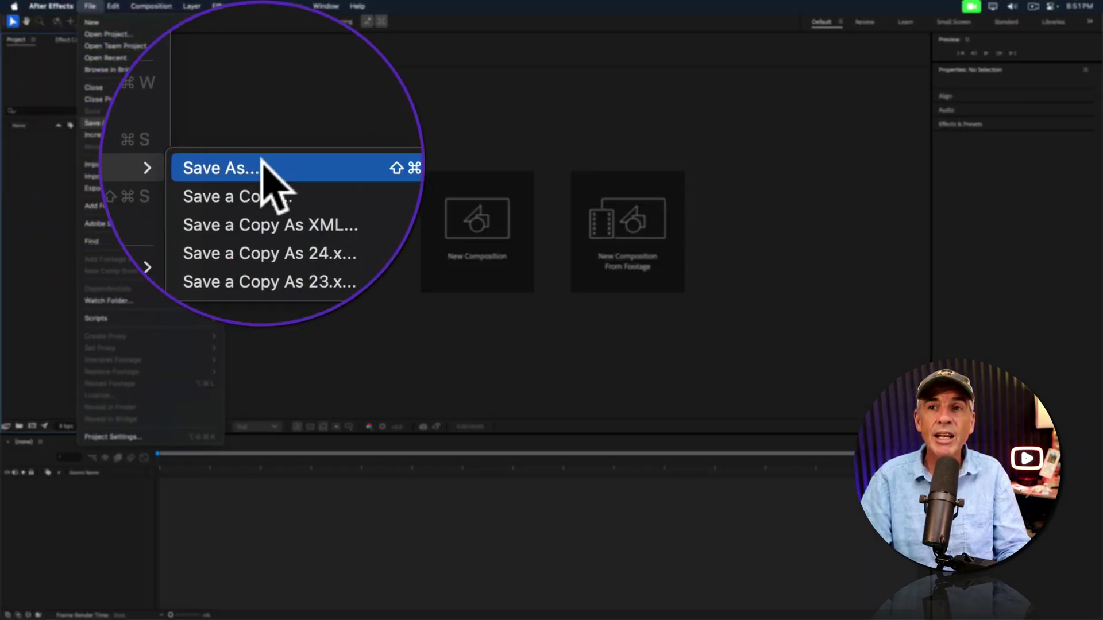
left_click(261, 122)
double_click(271, 238)
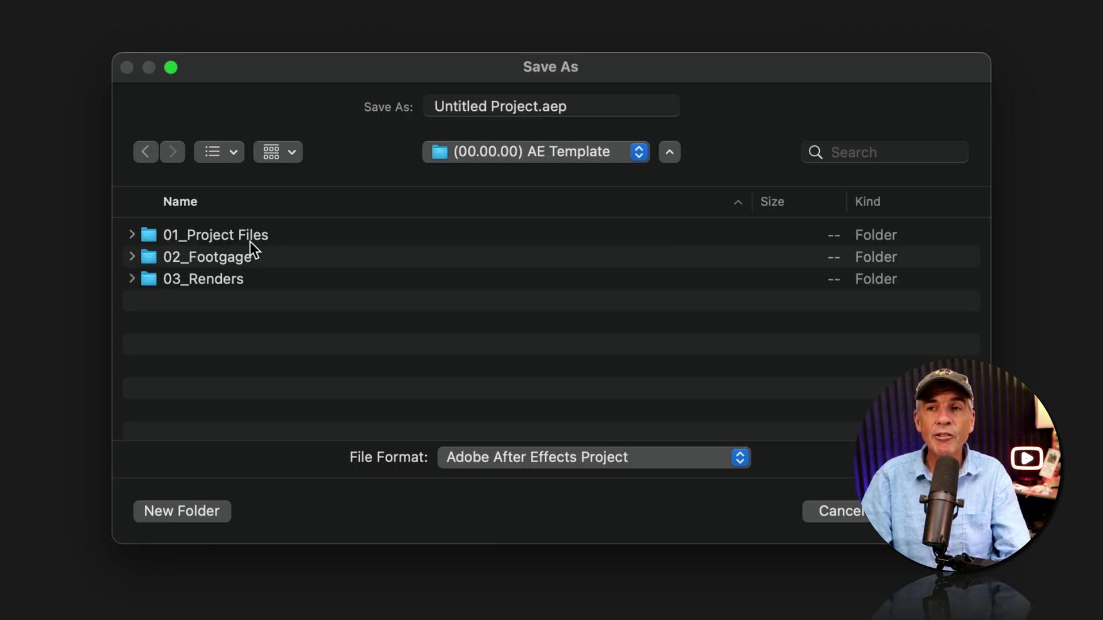
double_click(250, 242)
left_click(538, 107)
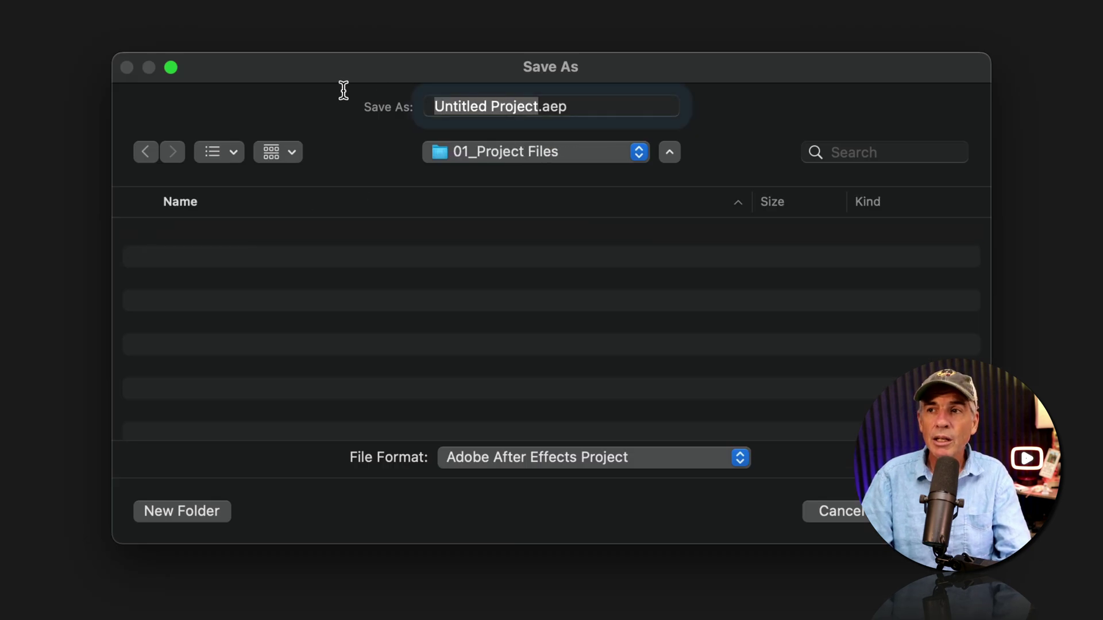
type("My AEUG Project")
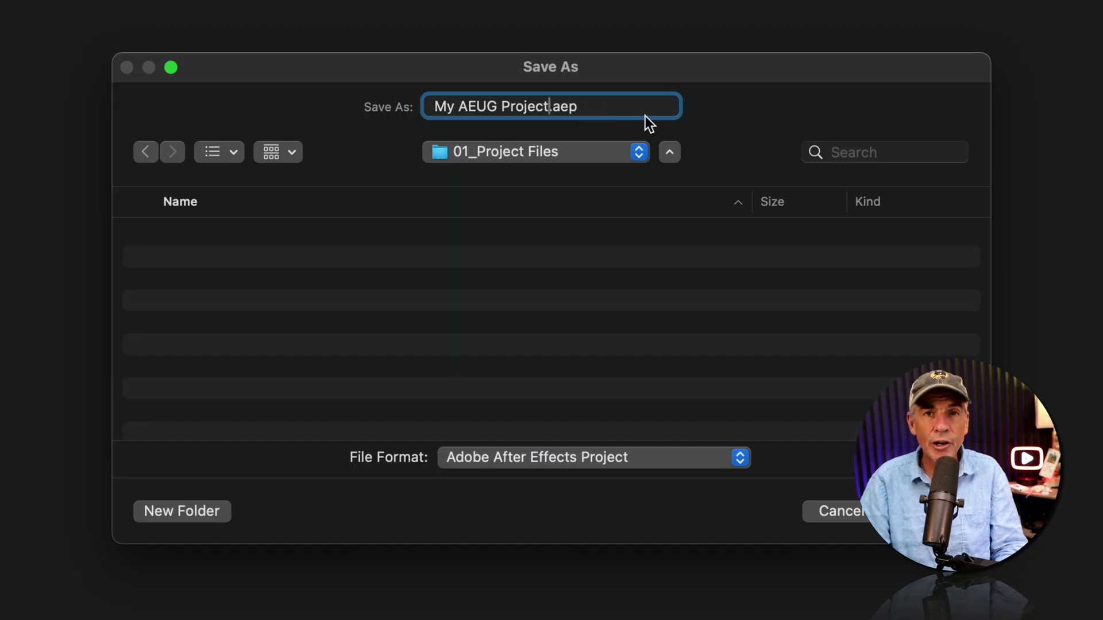
key("Return")
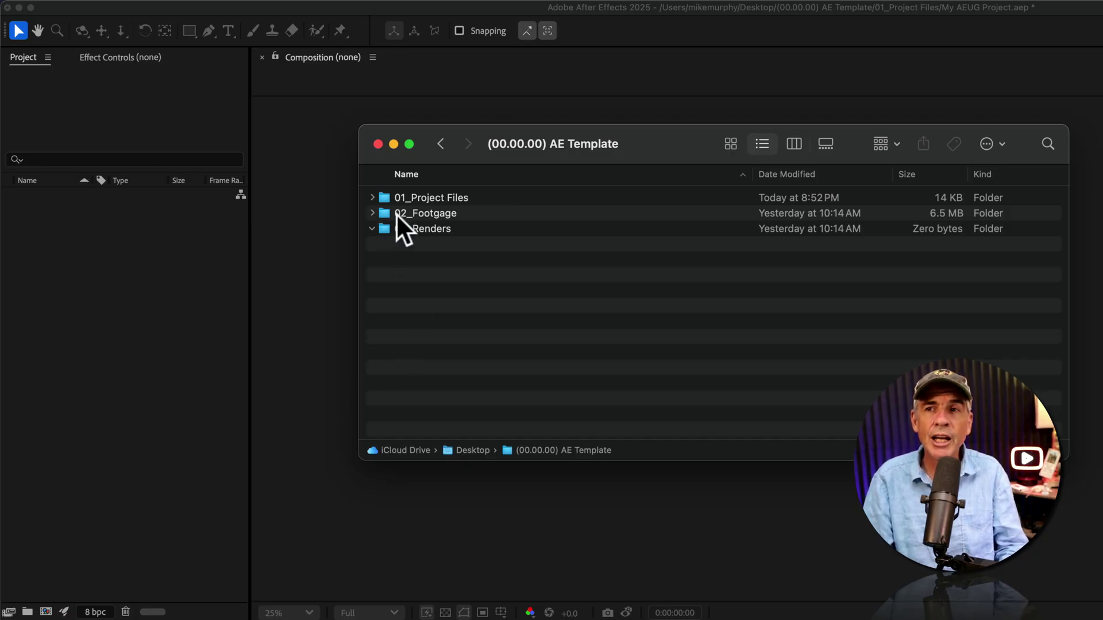
Step: Import the two PNG logos and the graph paper JPG from the 02_Footgage folder and inspect the imported items
double_click(420, 212)
left_click_drag(455, 284, 99, 290)
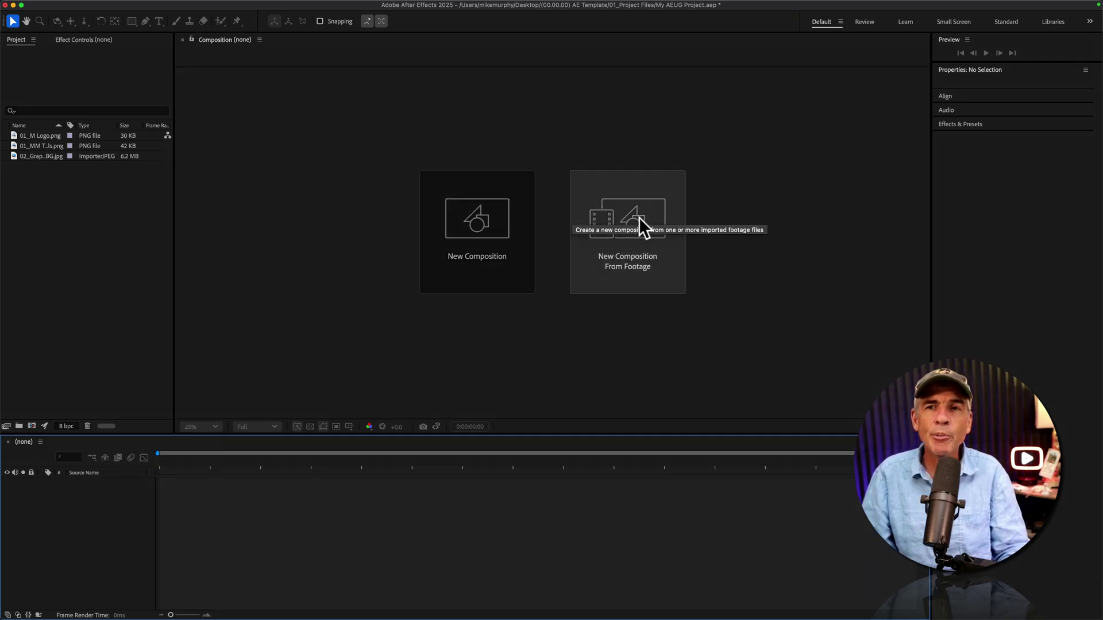
left_click(40, 156)
left_click(37, 146)
left_click(39, 136)
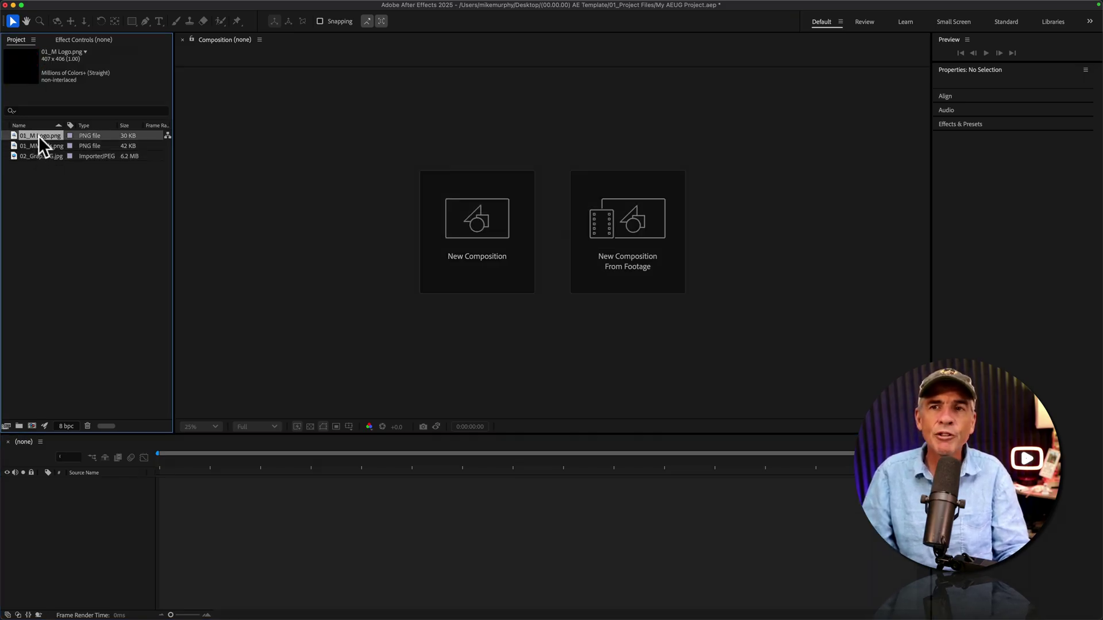
left_click(51, 210)
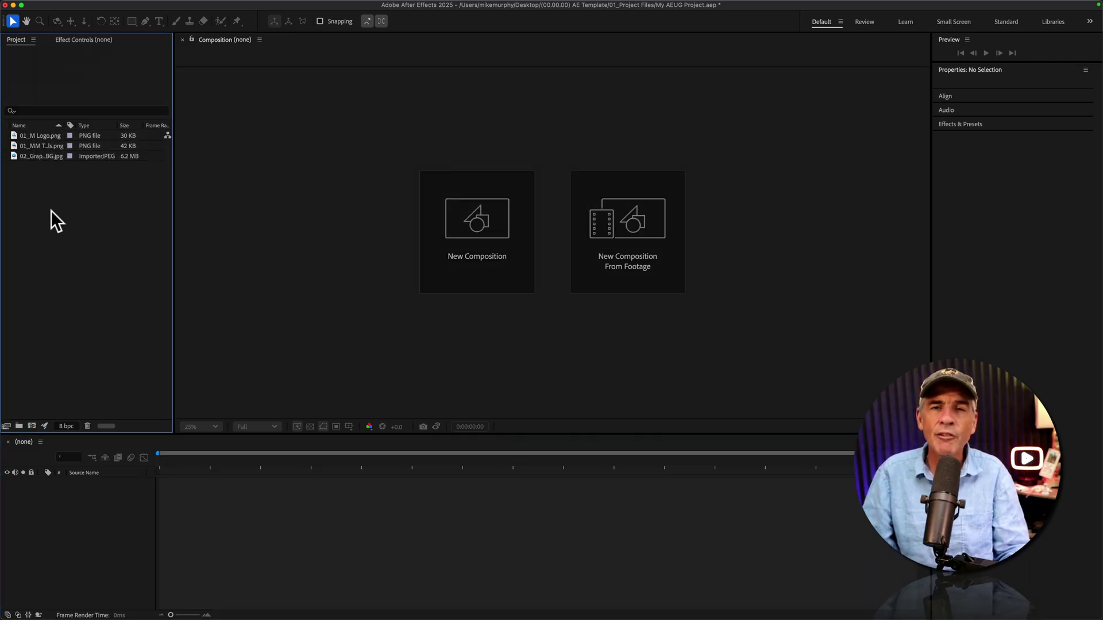
Step: Create a composition named My New Comp using the HD 1920x1080 24 fps preset
left_click(485, 218)
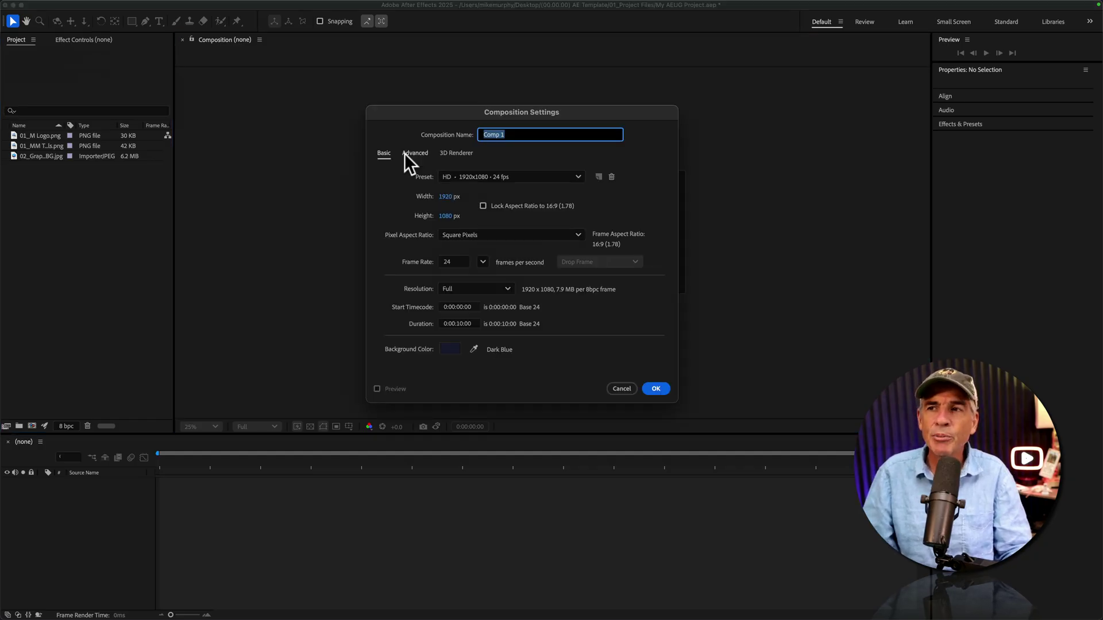
type("My ")
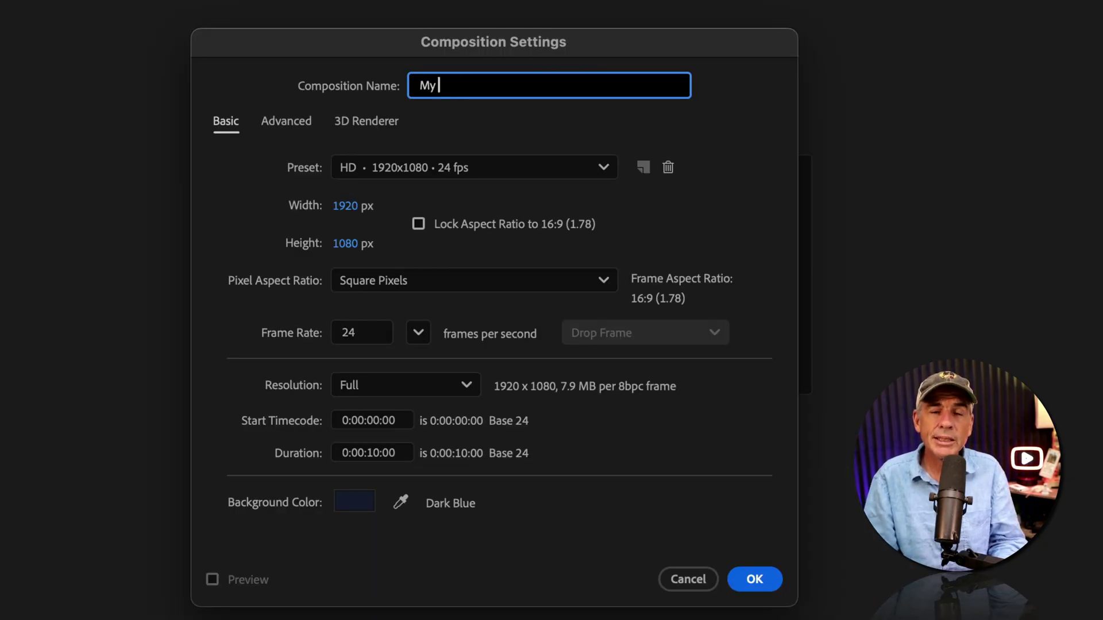
type("New")
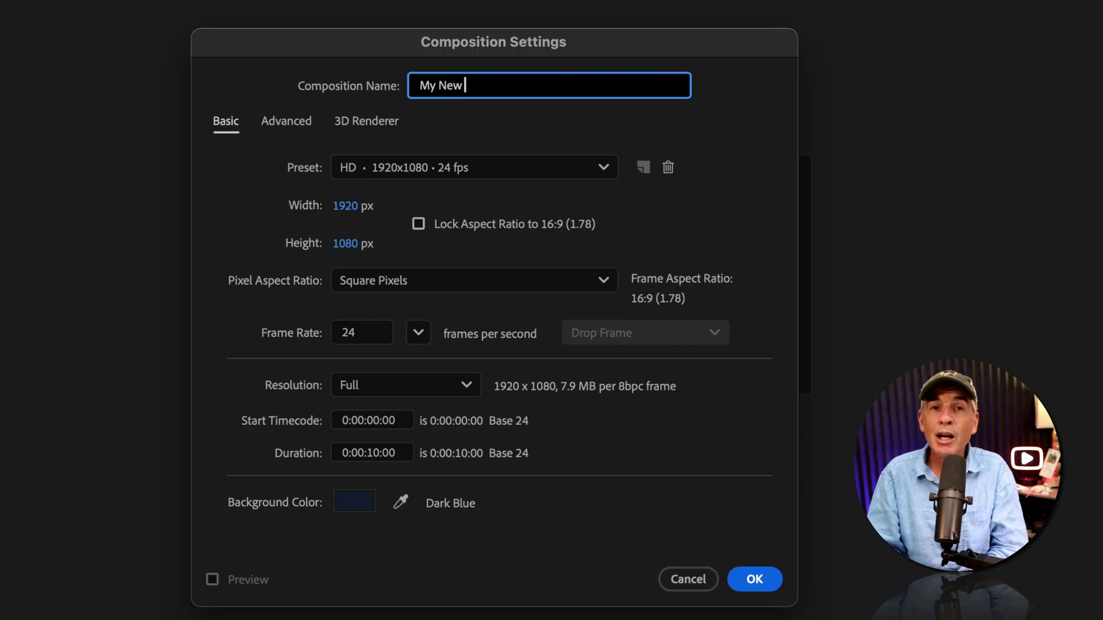
type(" Comp")
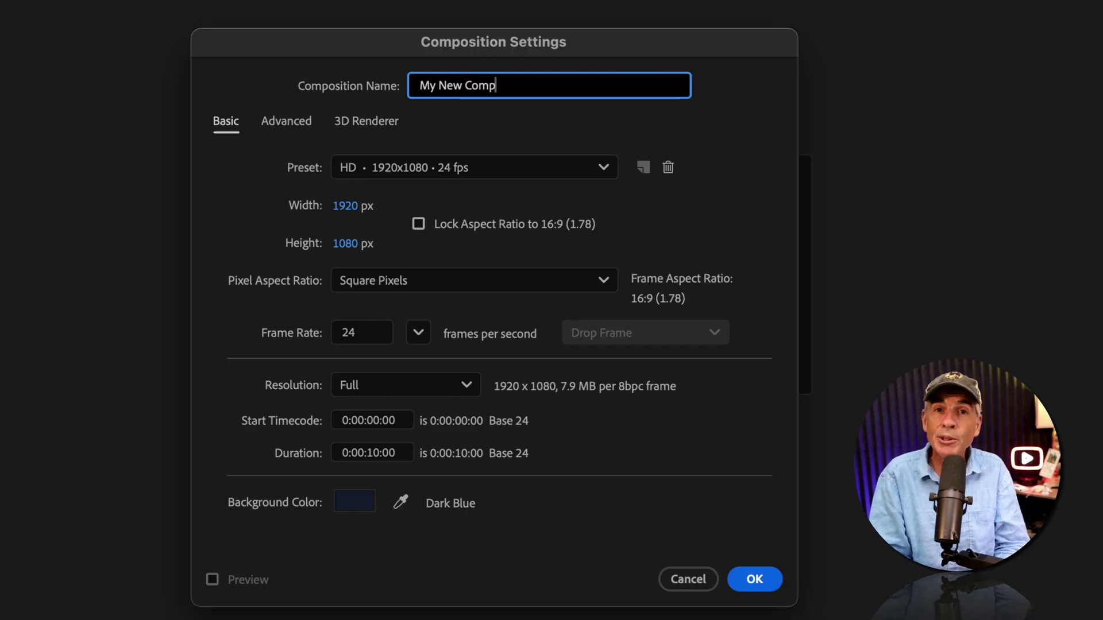
left_click(544, 168)
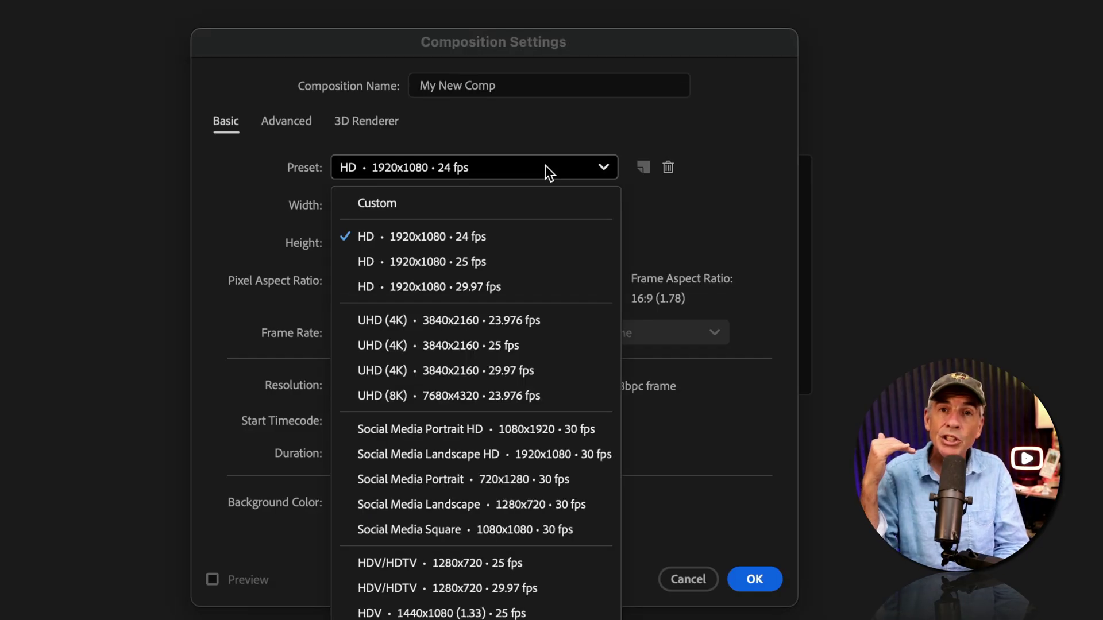
left_click(539, 227)
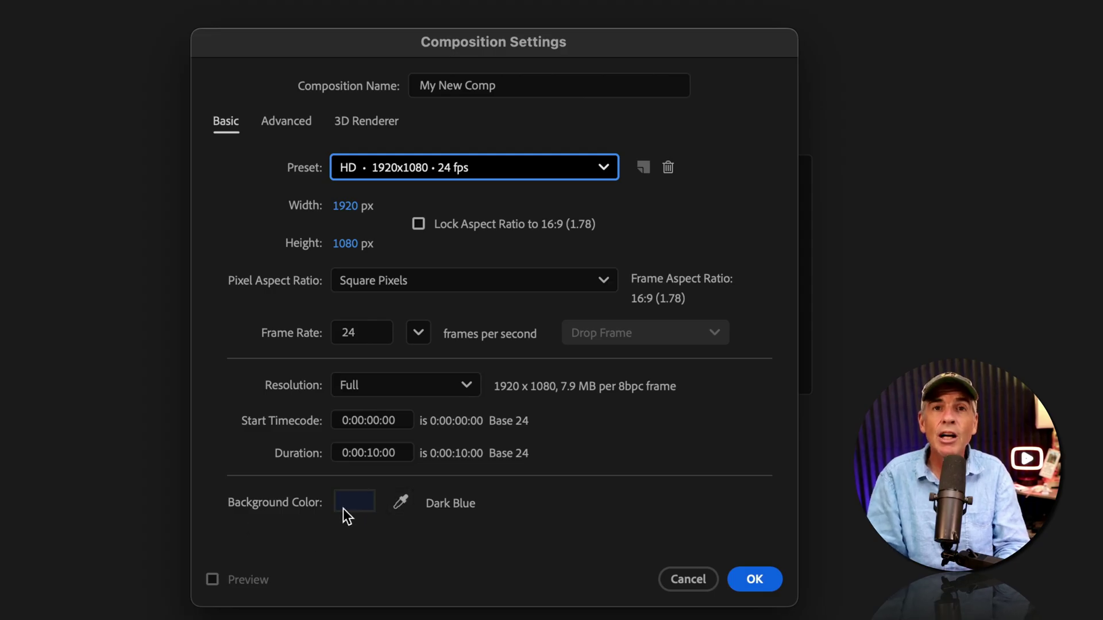
left_click(753, 580)
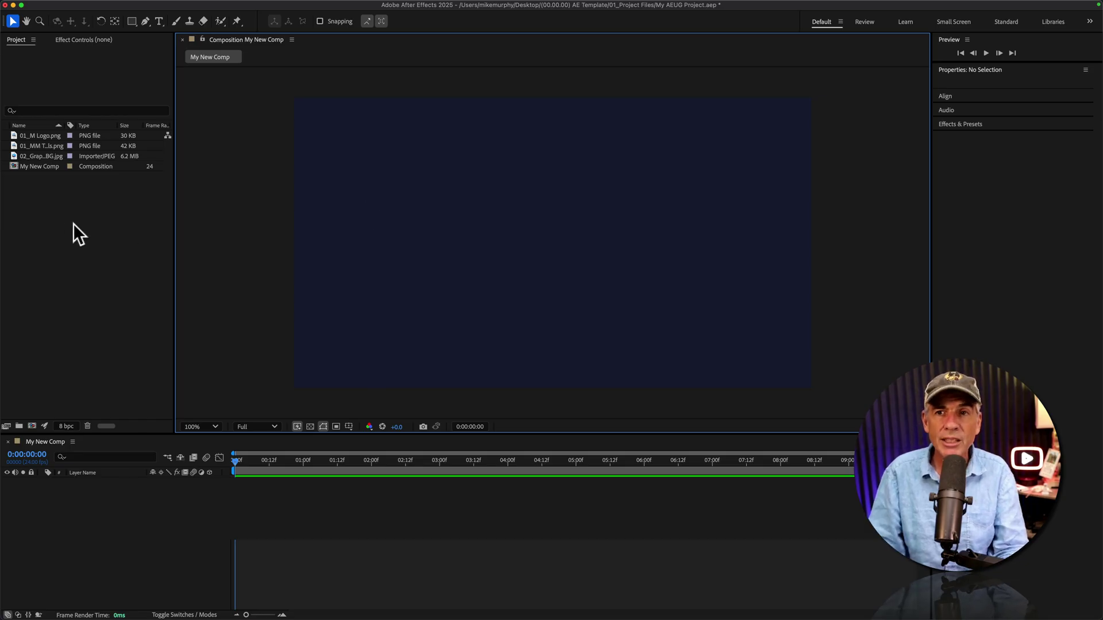
Step: Add 01_M Logo.png to My New Comp, placed at the centre of the frame
mouse_move(42, 134)
left_mouse_down()
mouse_move(523, 229)
mouse_move(437, 198)
mouse_move(503, 222)
mouse_move(48, 144)
mouse_move(95, 476)
mouse_move(84, 156)
mouse_move(525, 210)
mouse_move(565, 231)
mouse_move(101, 507)
mouse_move(36, 134)
mouse_move(74, 154)
mouse_move(207, 150)
mouse_move(551, 239)
left_mouse_up()
key("q")
key("shift")
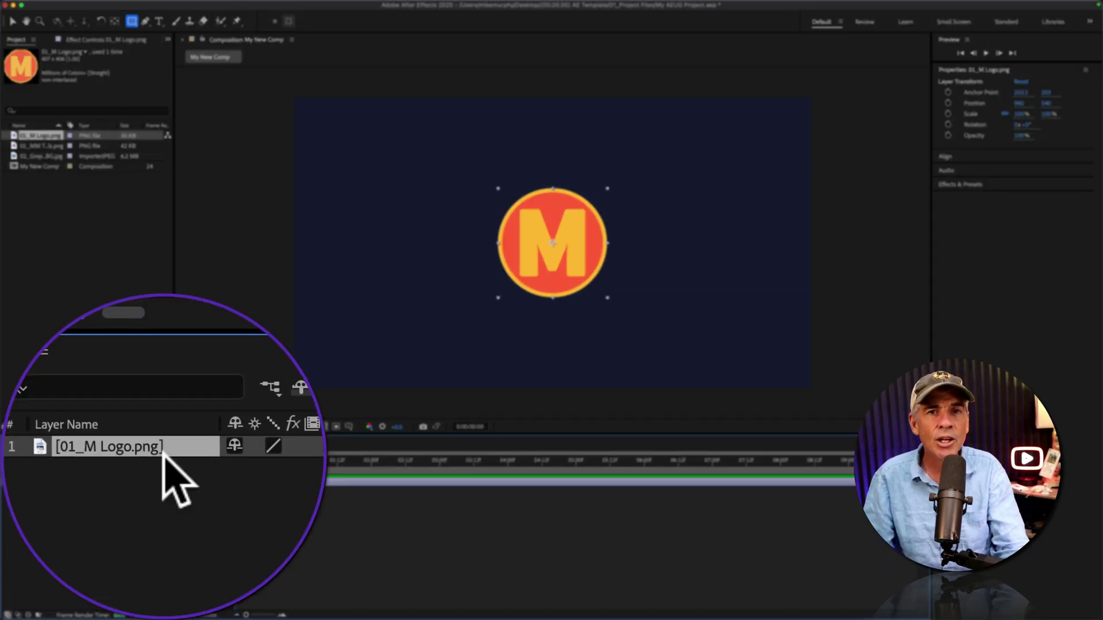
Step: Add 02_Graph Paper_BG.jpg to the composition's timeline and place its layer beneath the logo layer
left_click(39, 157)
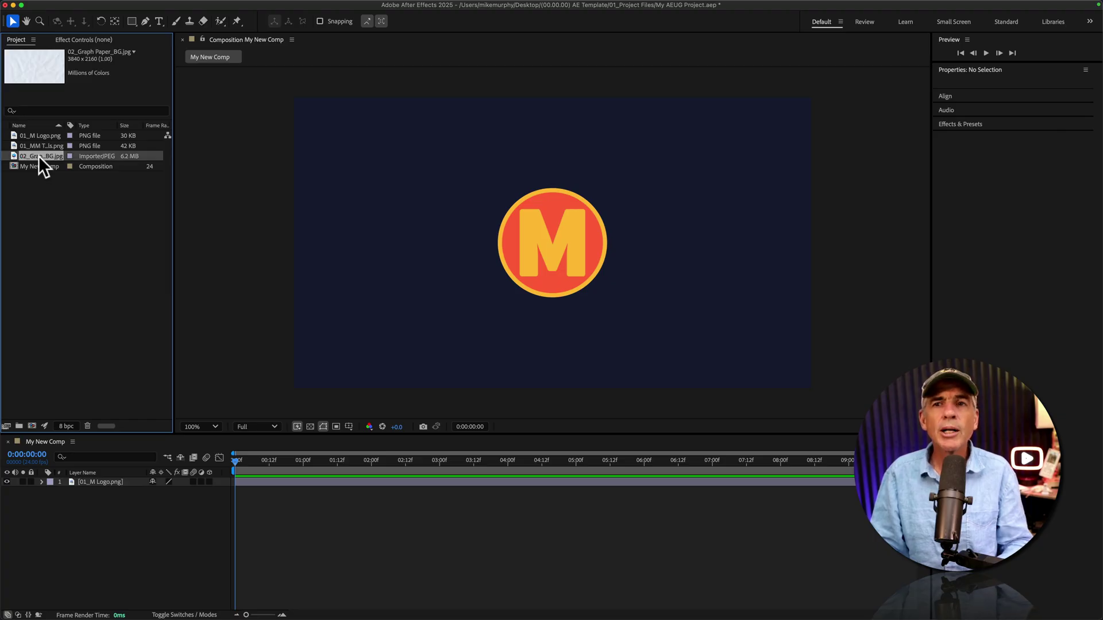
left_click_drag(39, 157, 174, 450)
left_click_drag(112, 474, 109, 477)
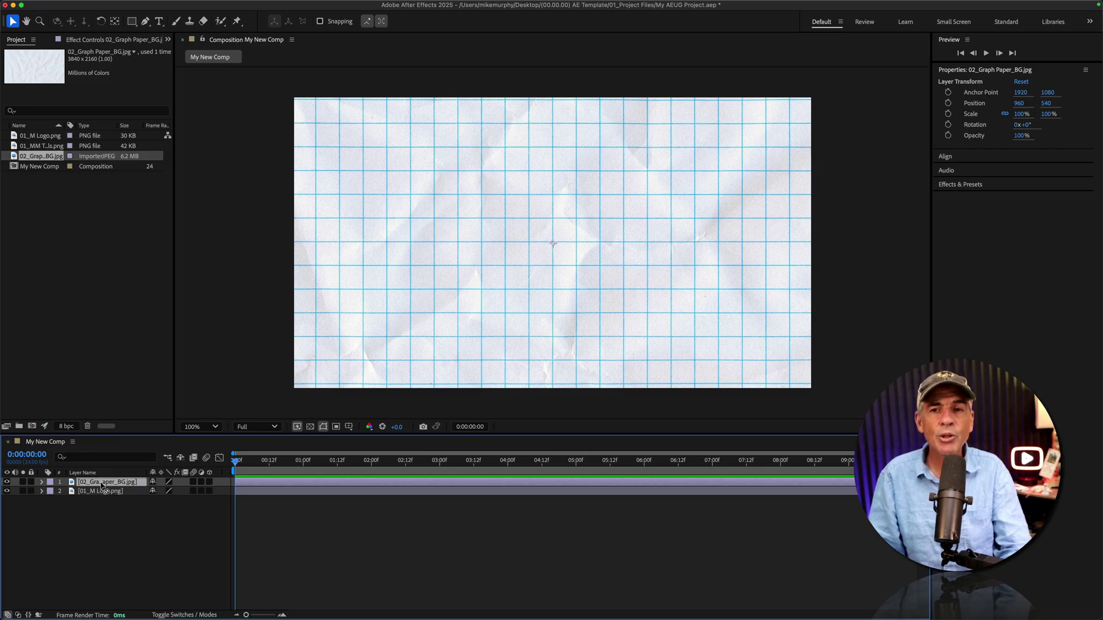
left_click_drag(101, 485, 98, 492)
Step: Scale the graph paper background layer with Fit to Comp
left_click(472, 278)
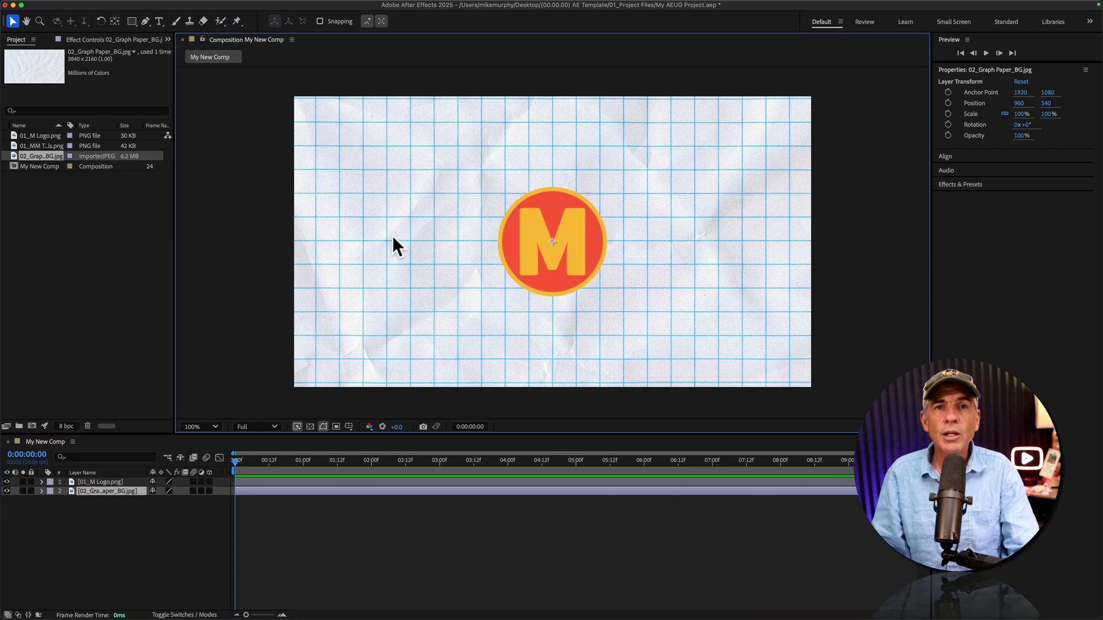
key("comma")
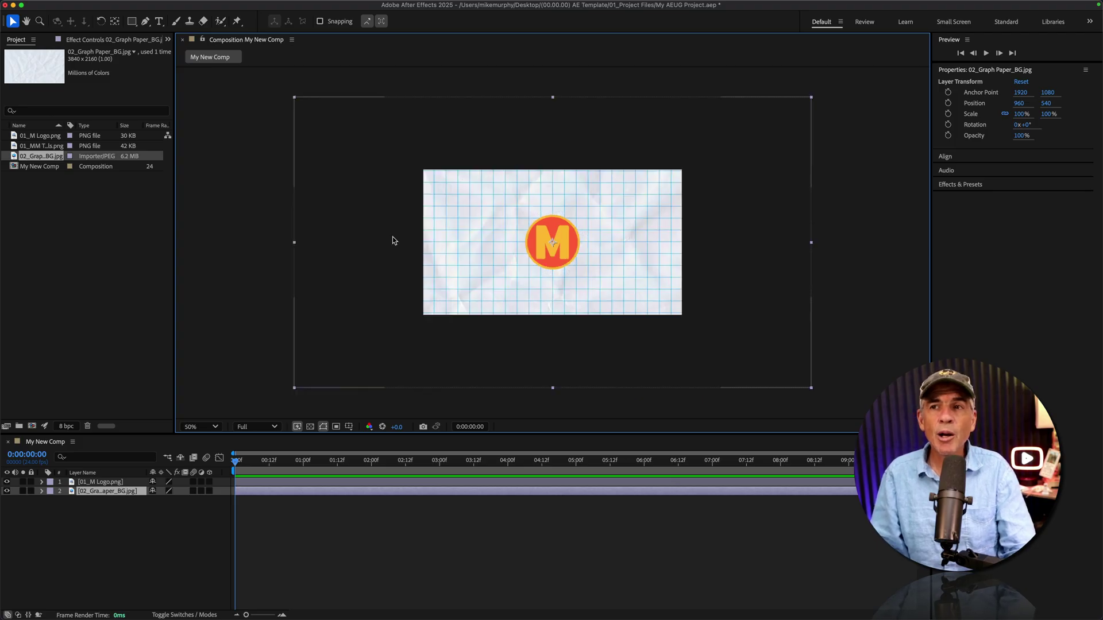
key("period")
key("period")
key("comma")
key("comma")
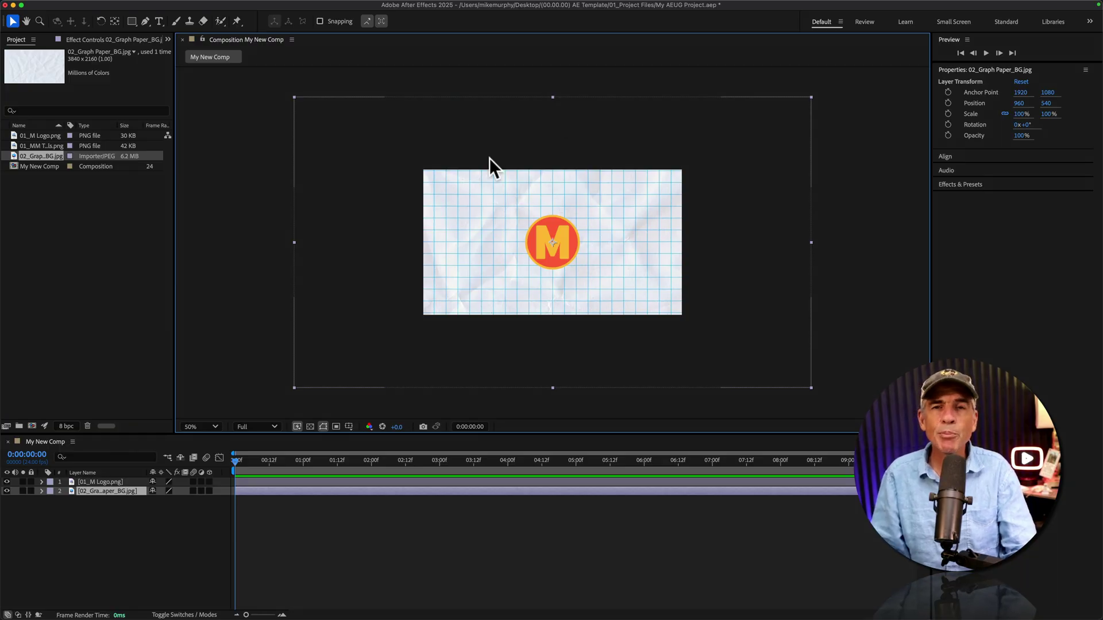
key("period")
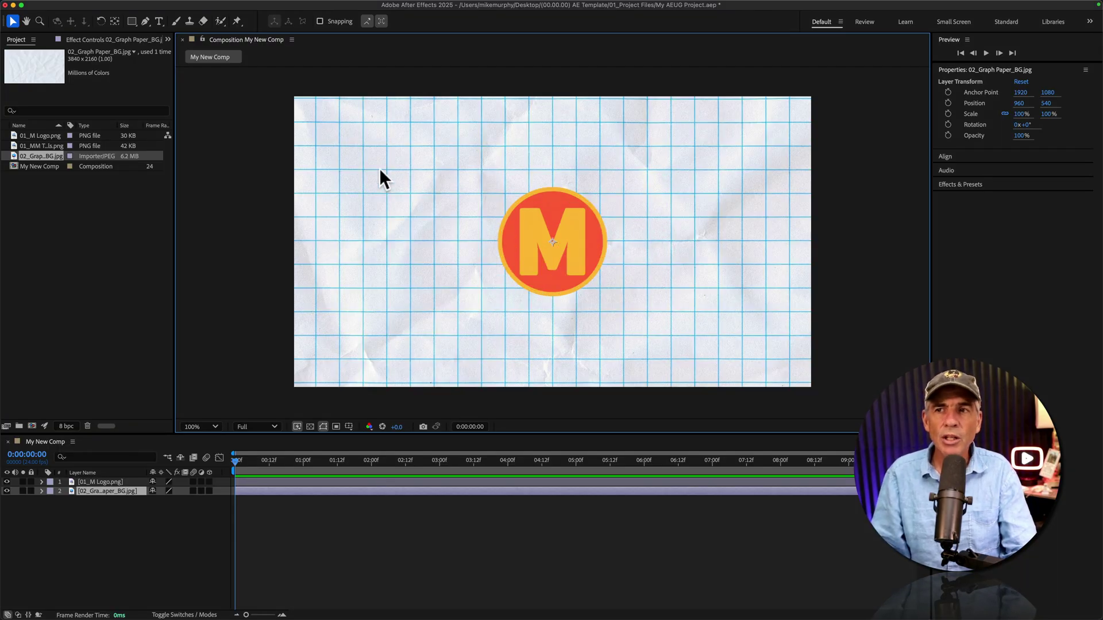
right_click(340, 148)
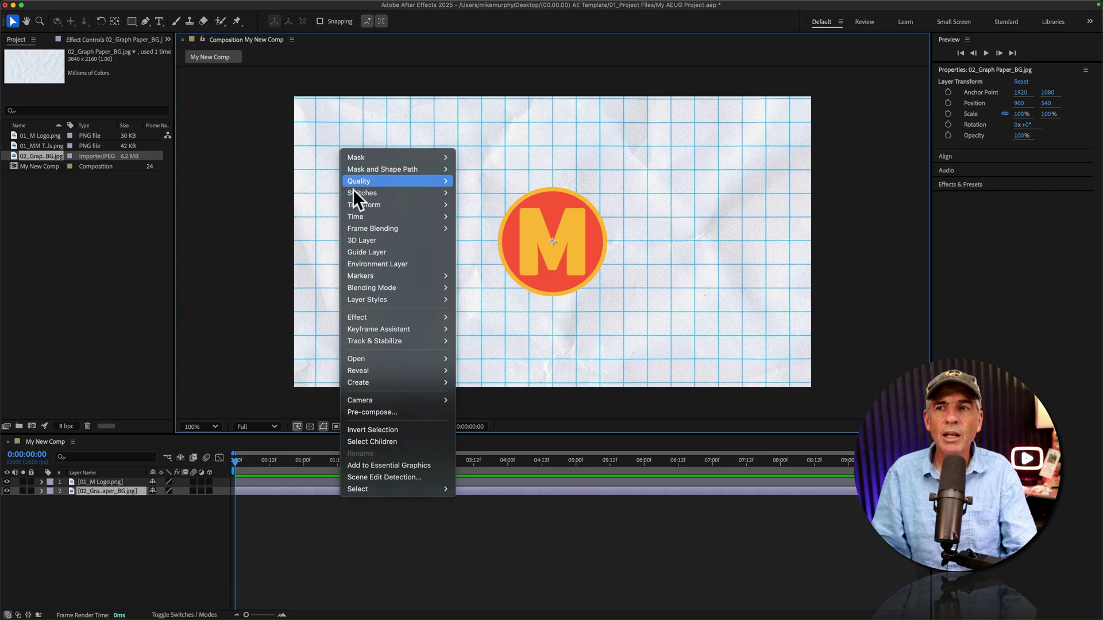
mouse_move(355, 204)
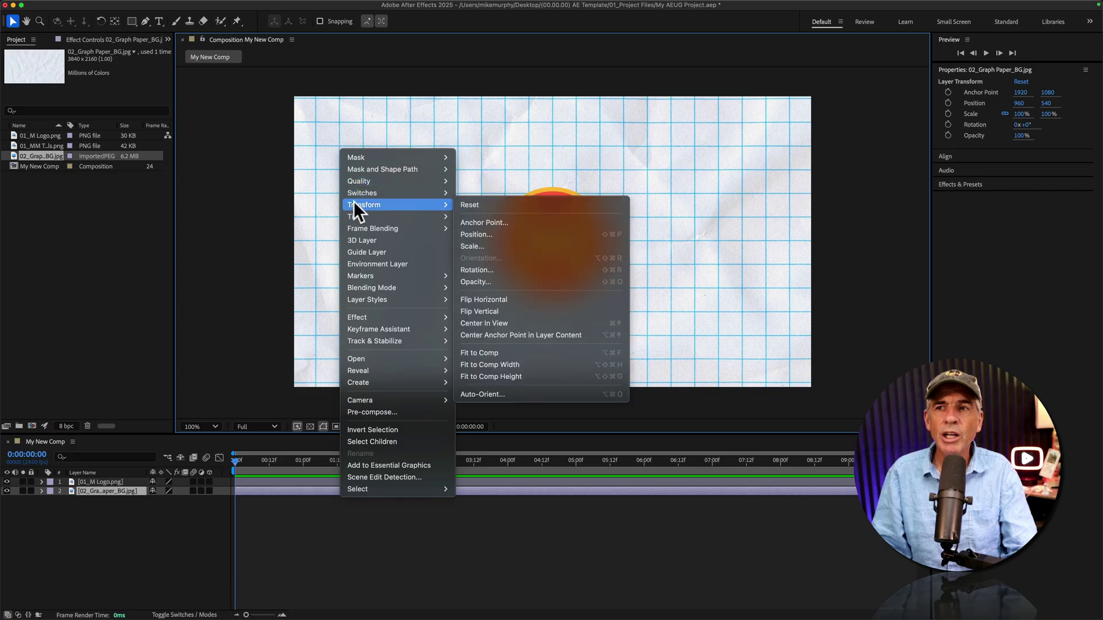
left_click(543, 351)
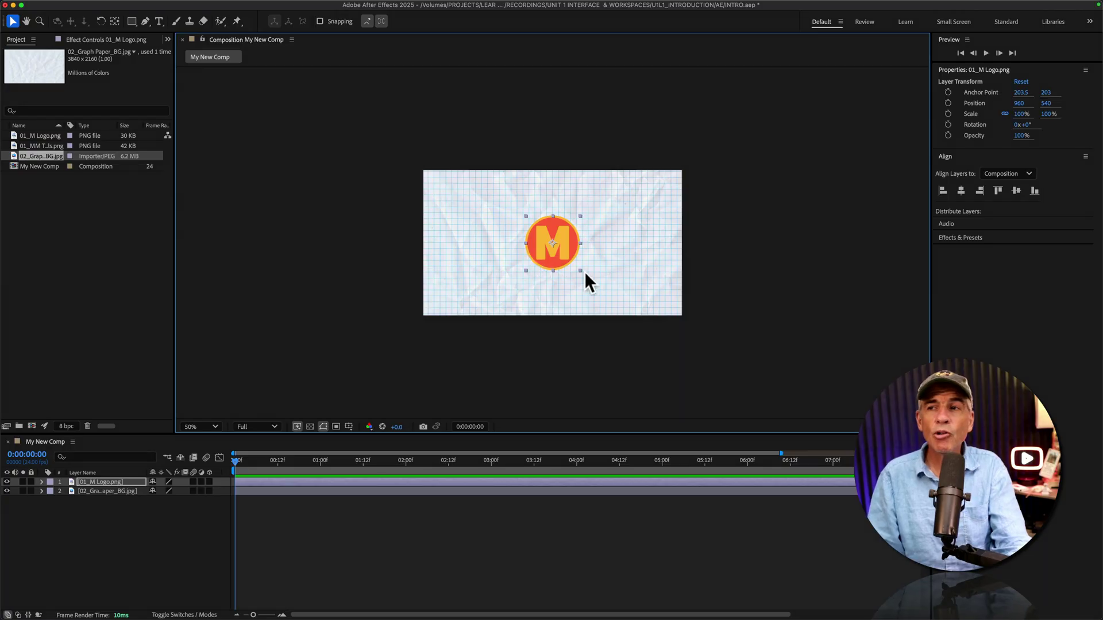
Step: Move the M logo slightly down in the composition, to a position of about 960, 552
key("slash")
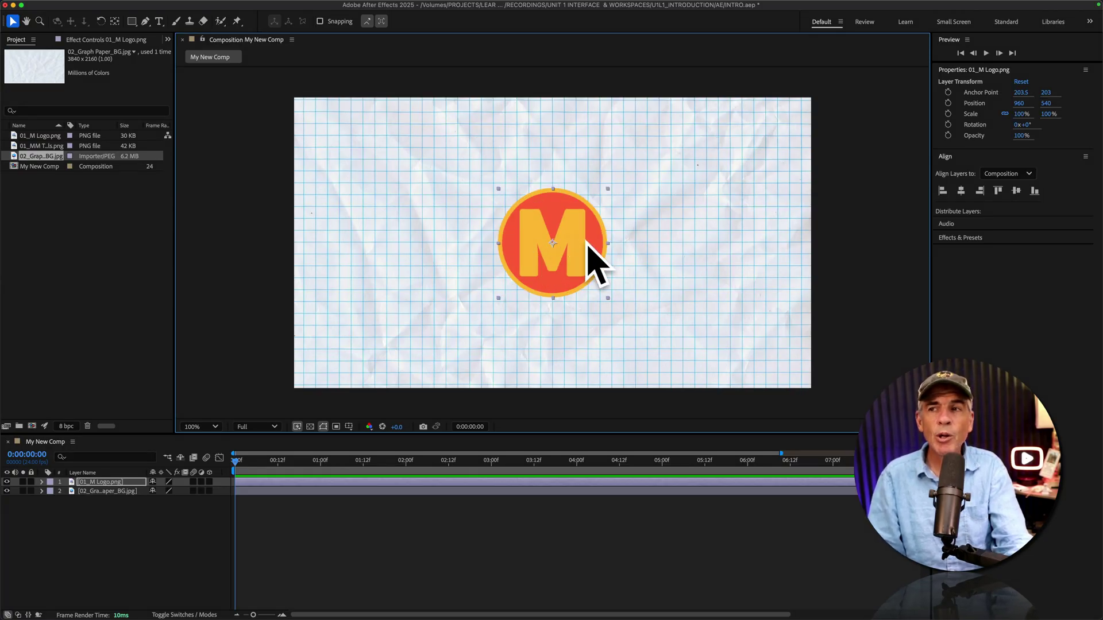
key("comma")
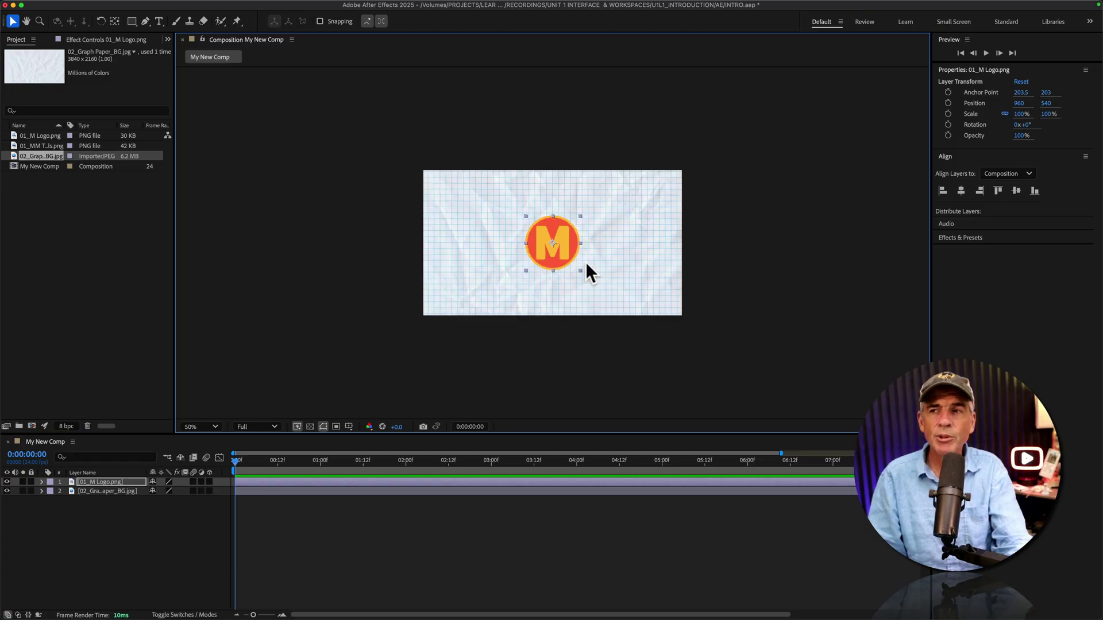
mouse_move(560, 232)
left_mouse_down()
mouse_move(573, 128)
mouse_move(571, 234)
left_mouse_up()
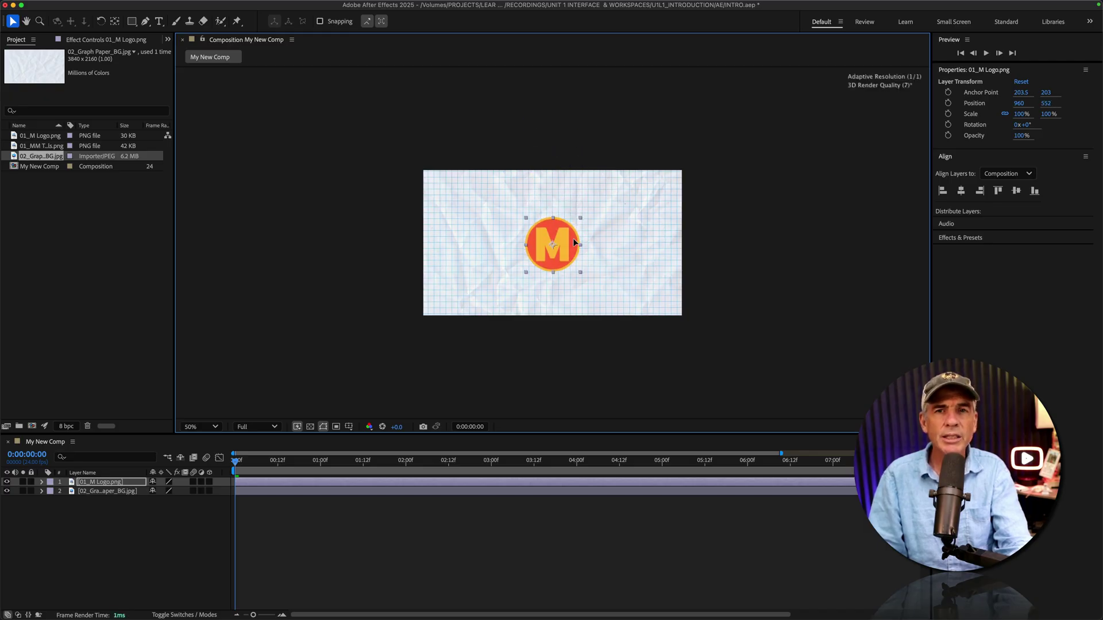
key("slash")
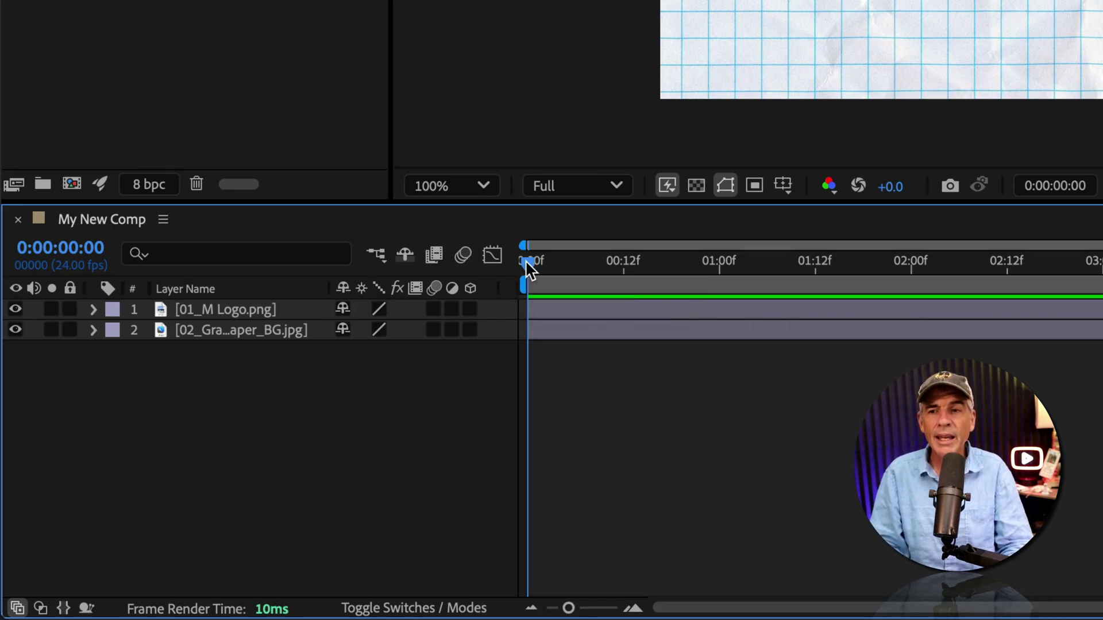
Step: Reveal the M logo layer's Transform properties and set a Position keyframe at frame 12 with the logo centred
left_click_drag(525, 260, 620, 261)
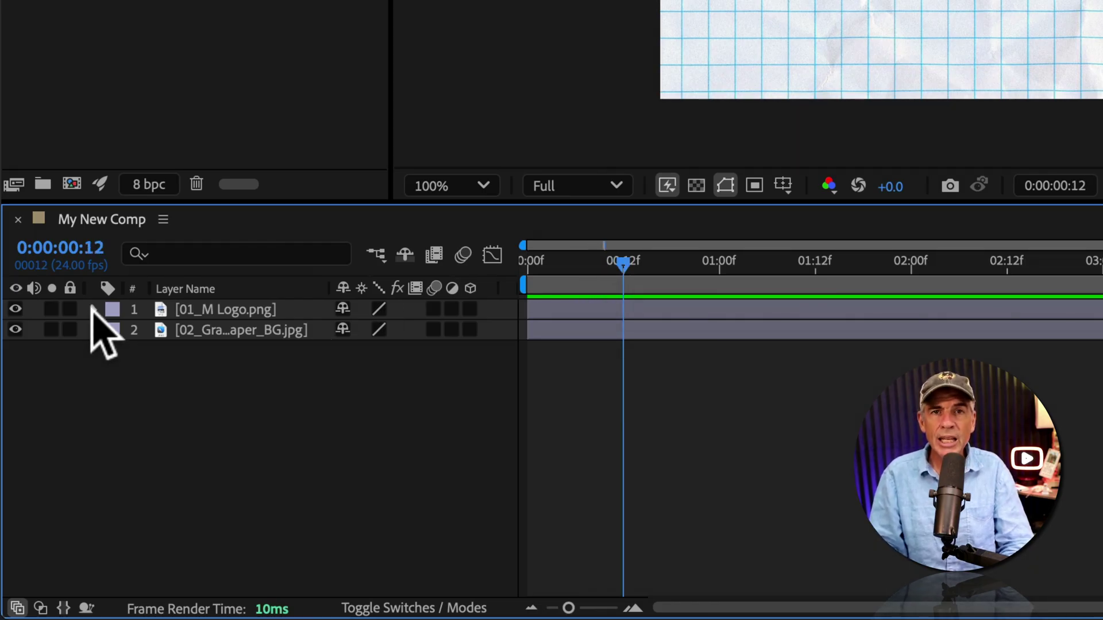
left_click(94, 310)
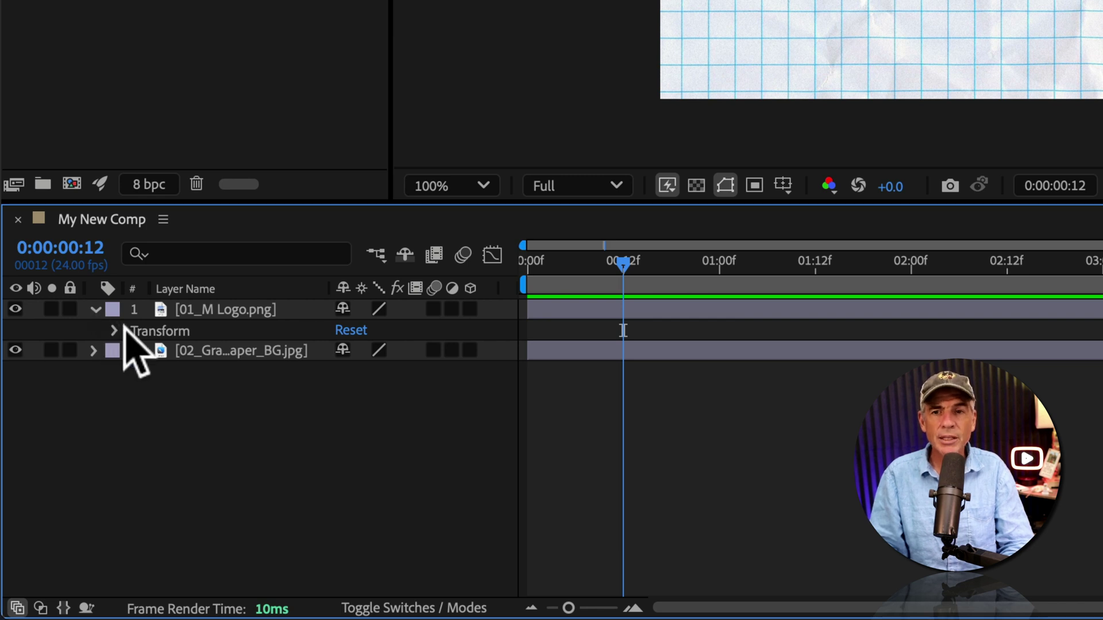
left_click(168, 331)
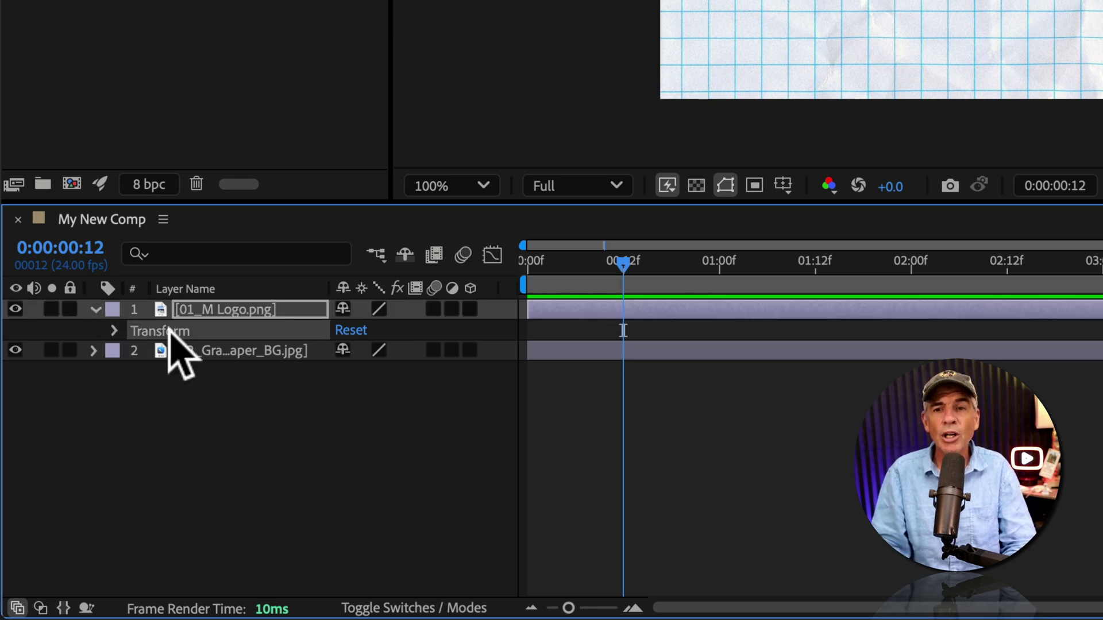
left_click(114, 332)
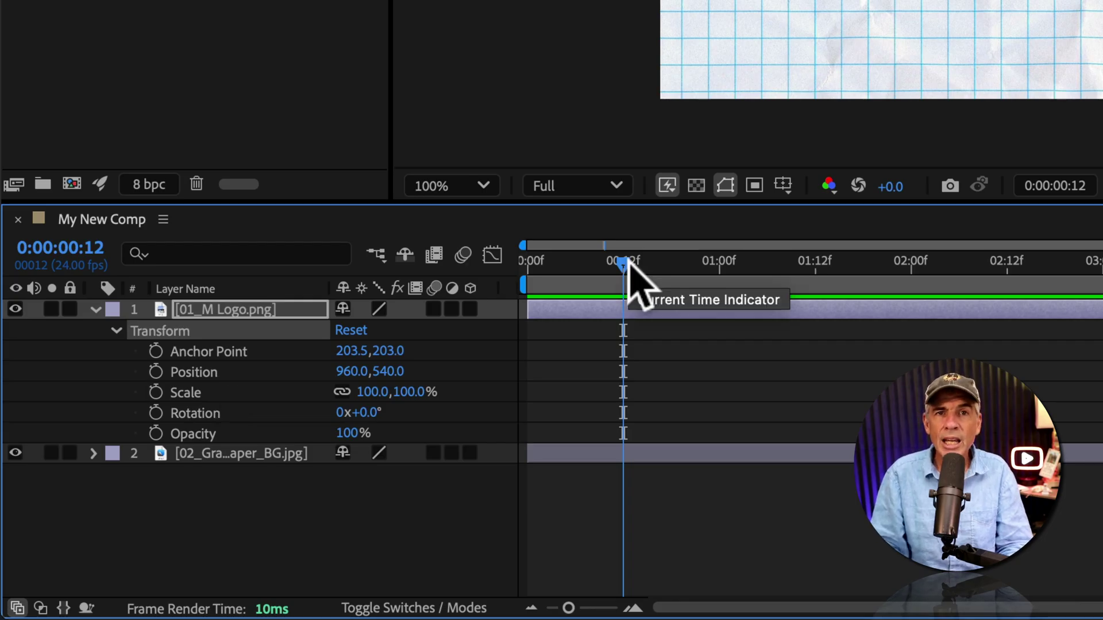
left_click(155, 371)
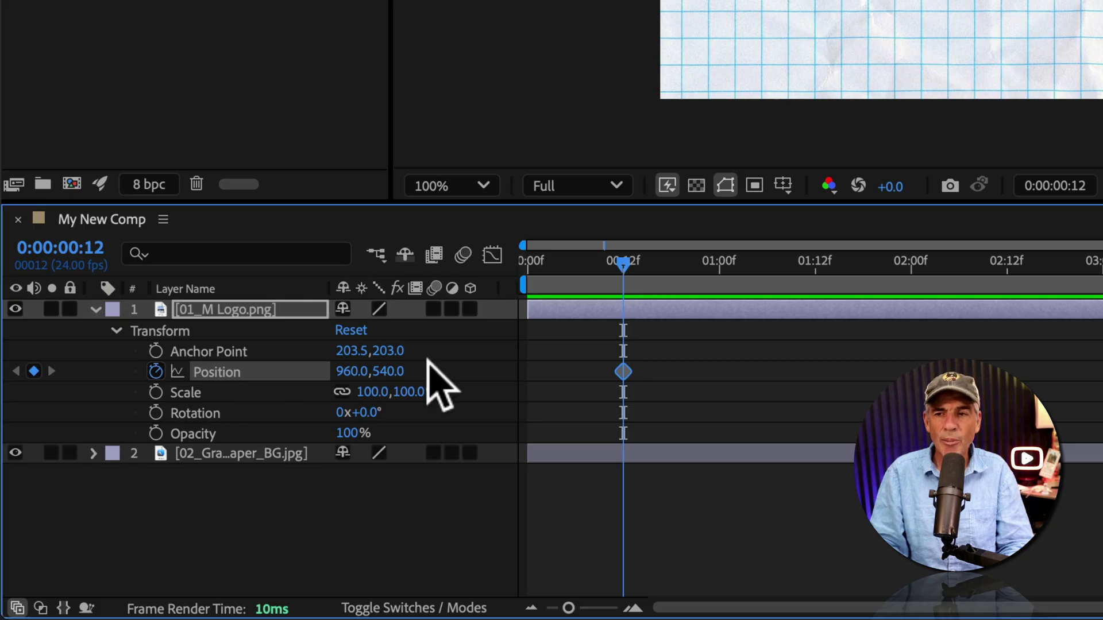
Step: At frame 0, move the M logo straight up above the frame to position 960, -228 as the starting Position keyframe
left_click(613, 263)
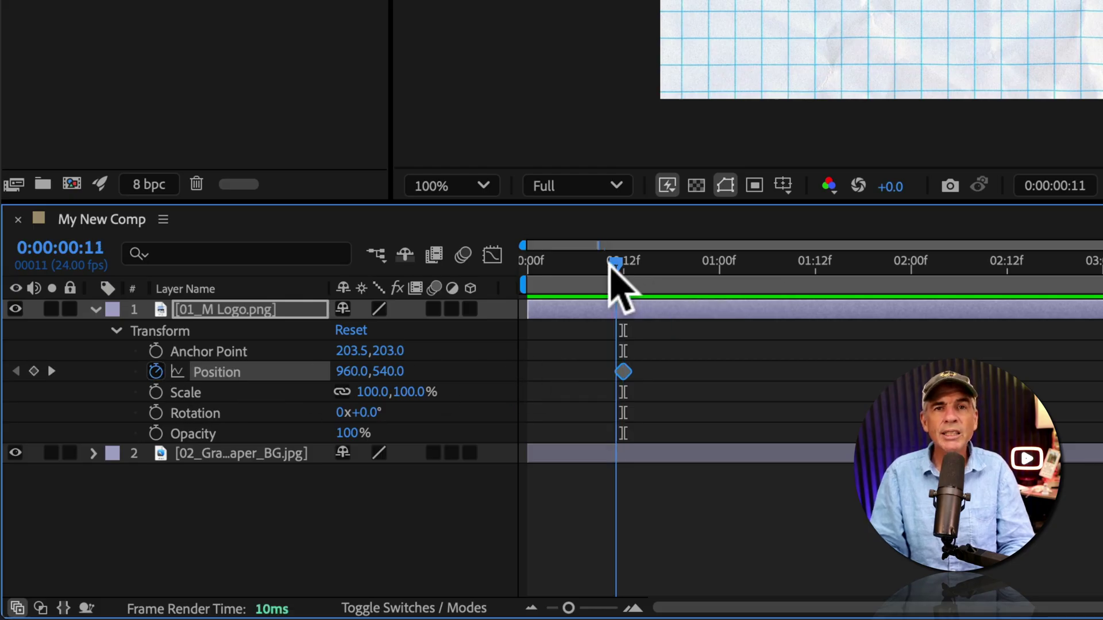
left_click_drag(612, 264, 516, 275)
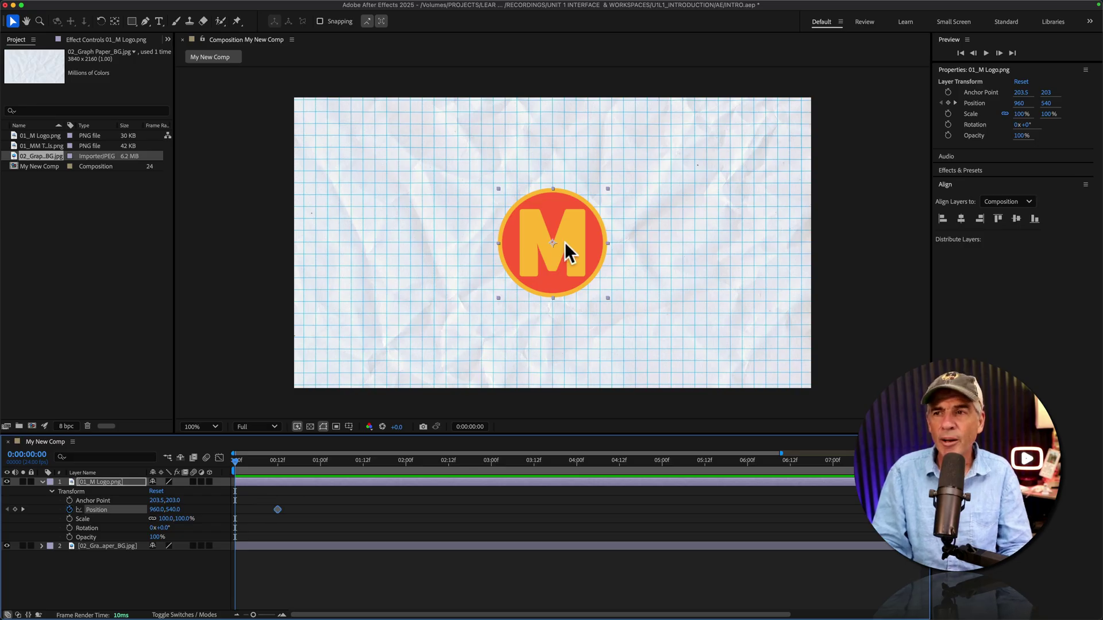
left_click_drag(567, 252, 591, 48)
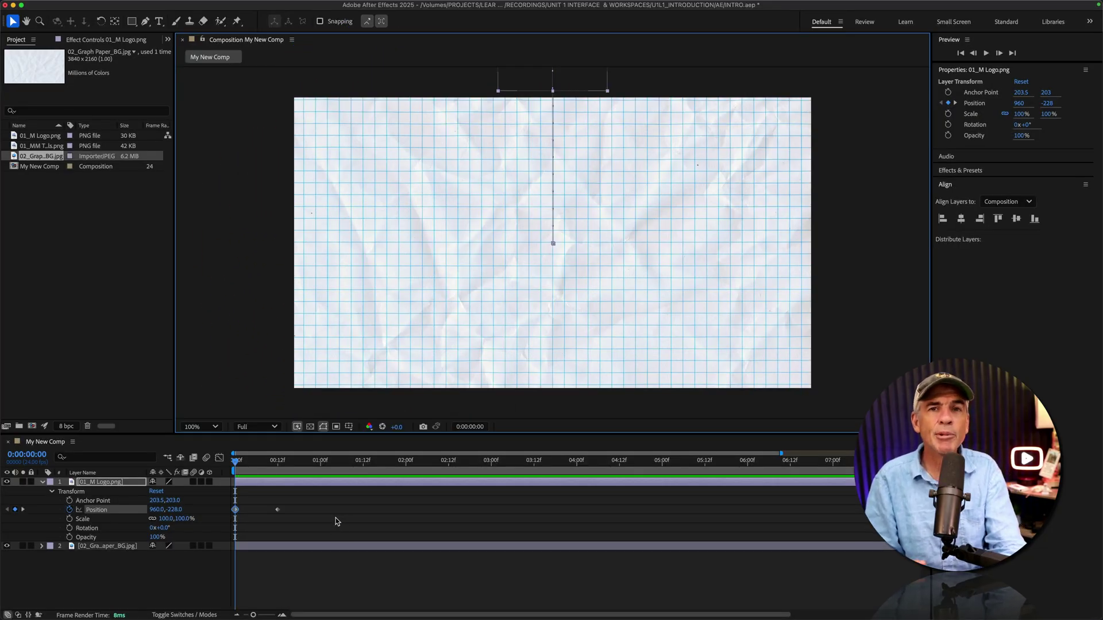
Step: Play the composition from the start to preview the logo dropping into the frame
key("space")
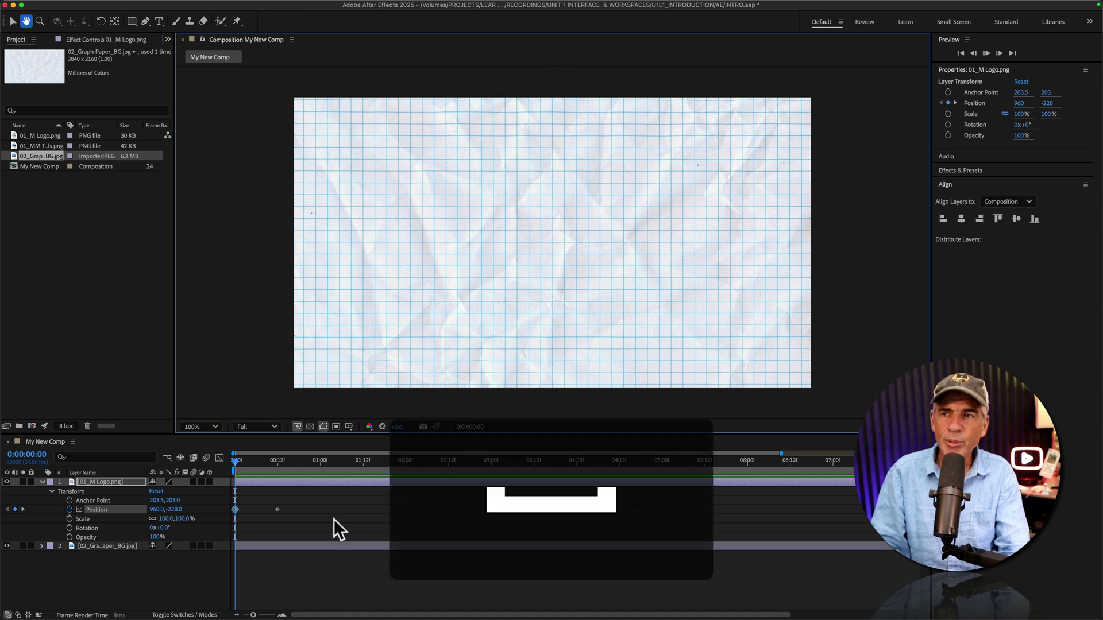
key("space")
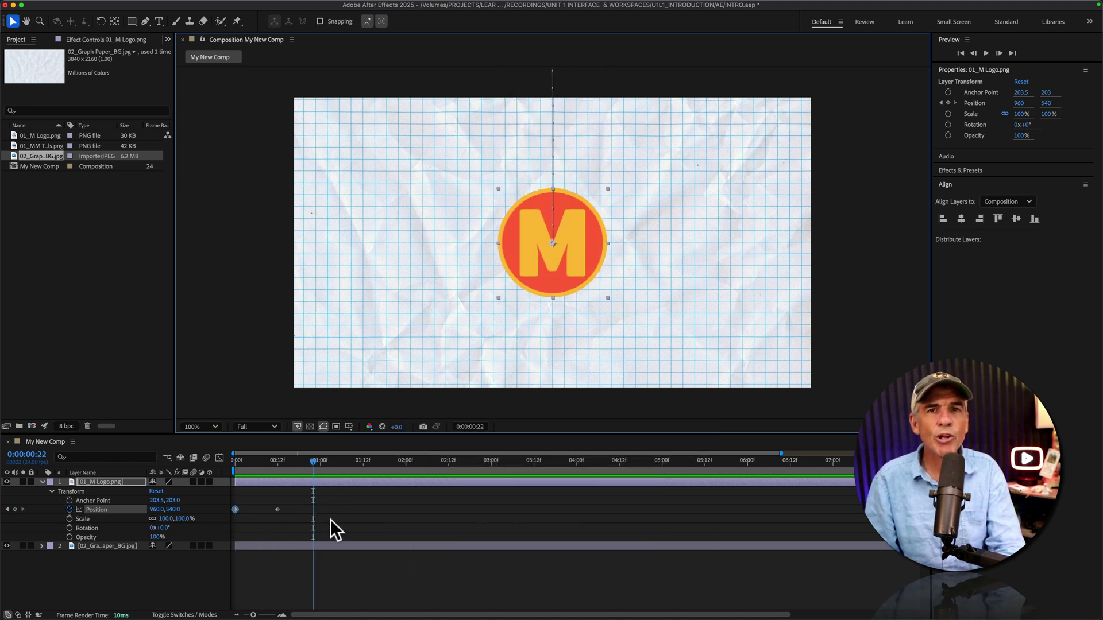
key("Home")
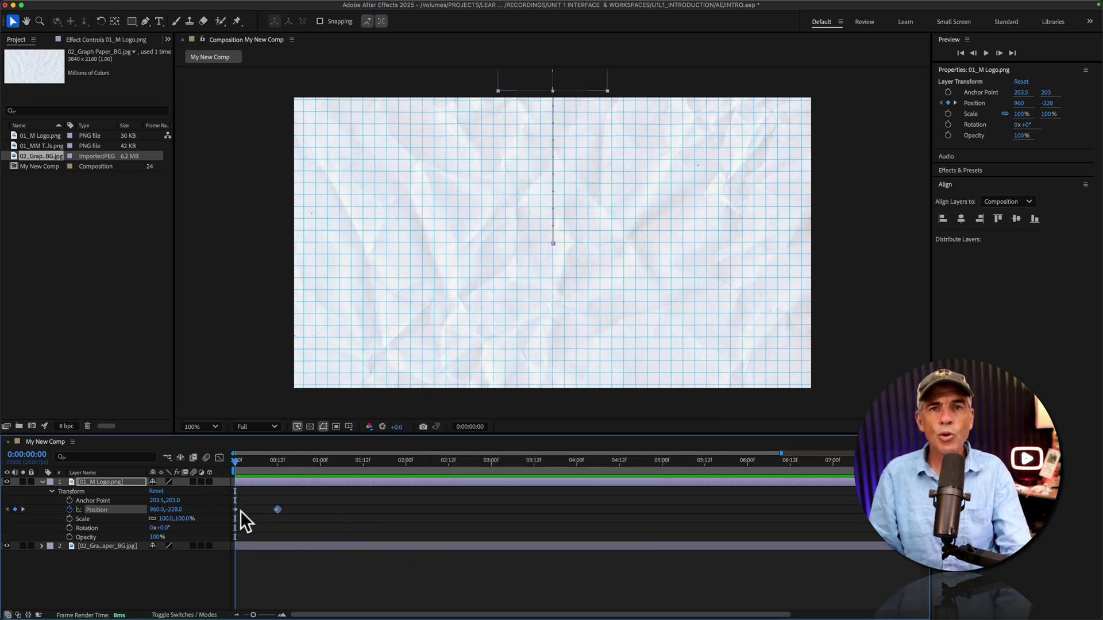
key("space")
key("space")
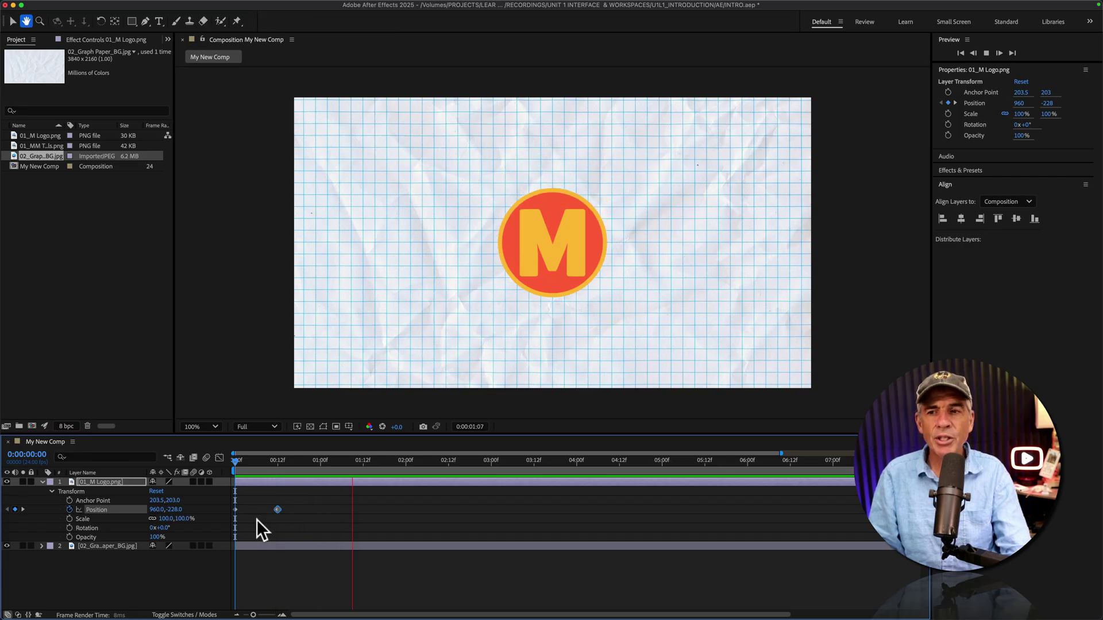
Step: Move the logo's second Position keyframe out to 03:00f and preview the slower drop from the start
left_click(263, 517)
left_click_drag(277, 509, 492, 509)
left_click_drag(353, 460, 202, 466)
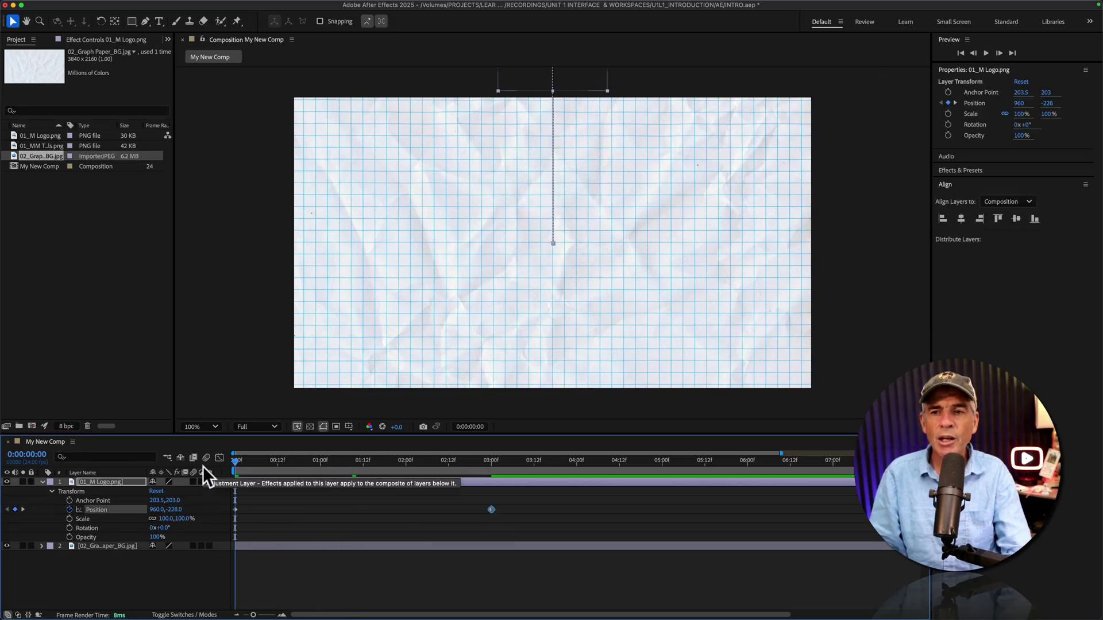
key("space")
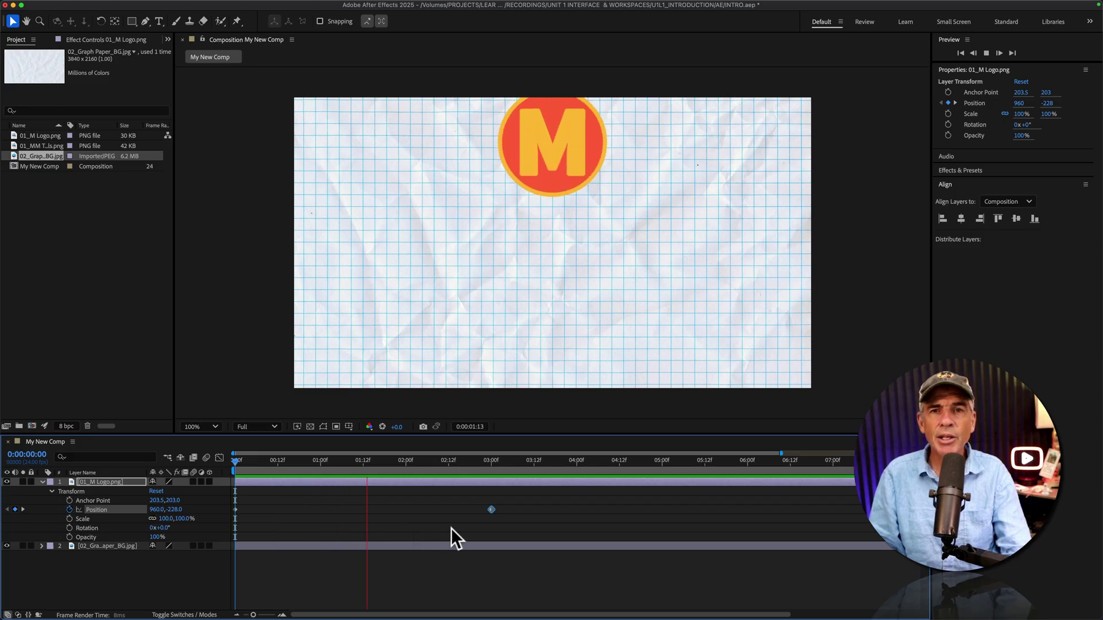
key("space")
Step: Move the logo's second Position keyframe in to about frame 3 and preview the faster drop from the start
left_click_drag(492, 509, 246, 511)
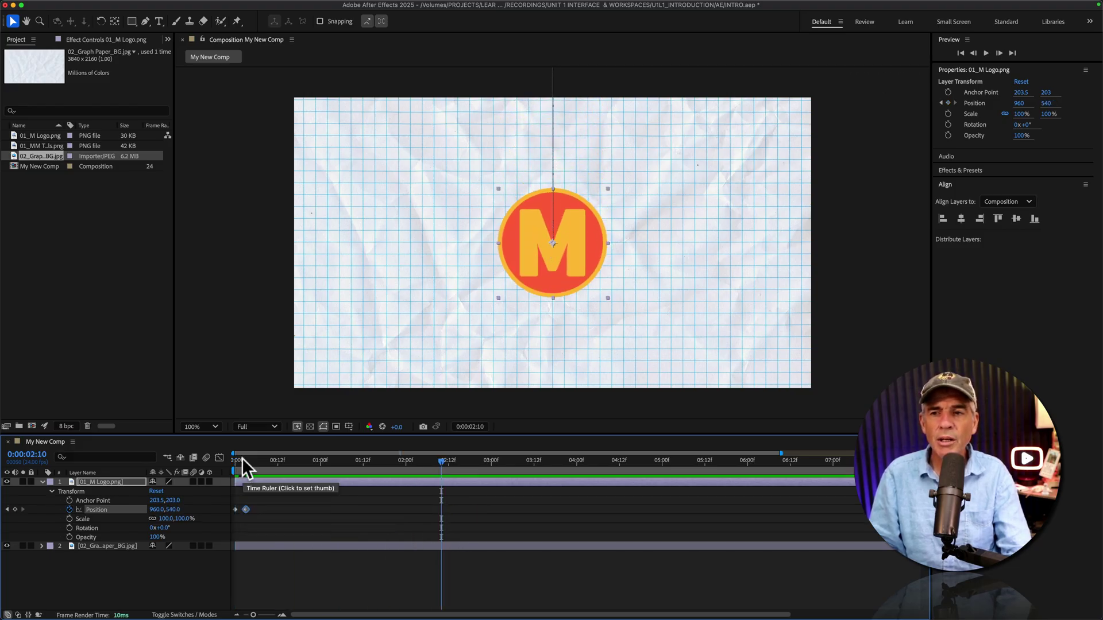
left_click_drag(243, 459, 222, 461)
key("space")
key("space")
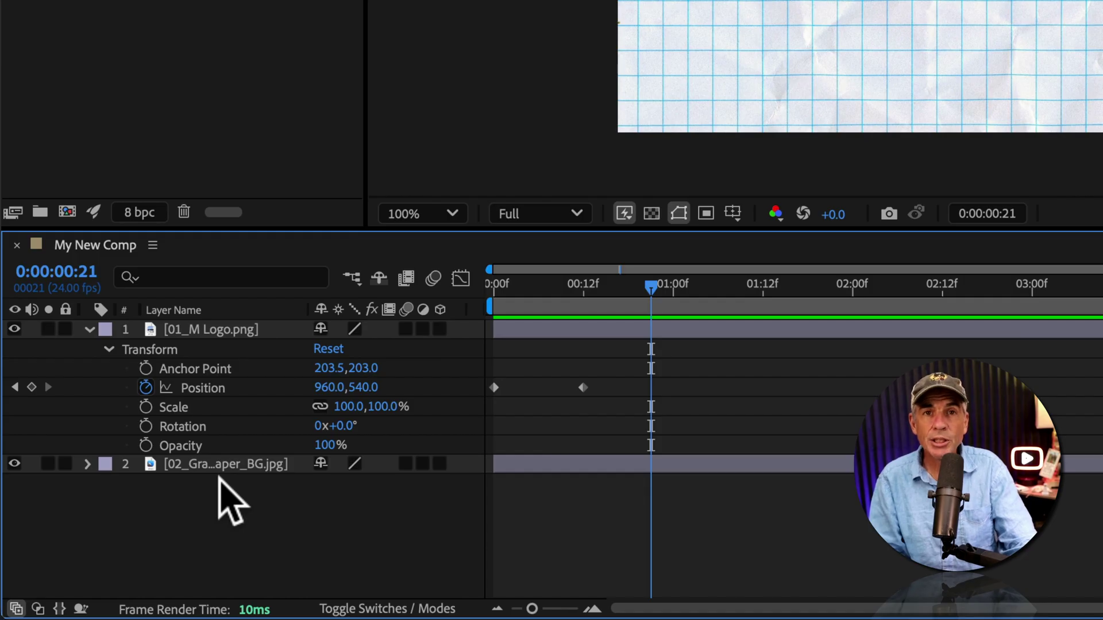
Step: Add the expression wiggle(1,20) to the M logo layer's Rotation and return the playhead to the start
key("alt")
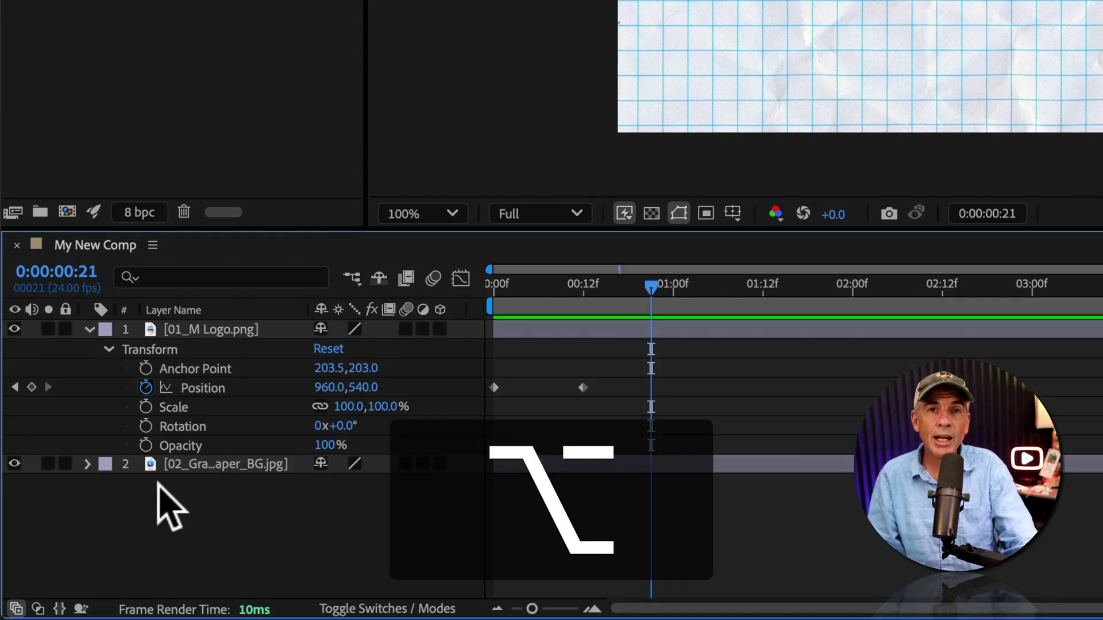
left_click(146, 426, "alt")
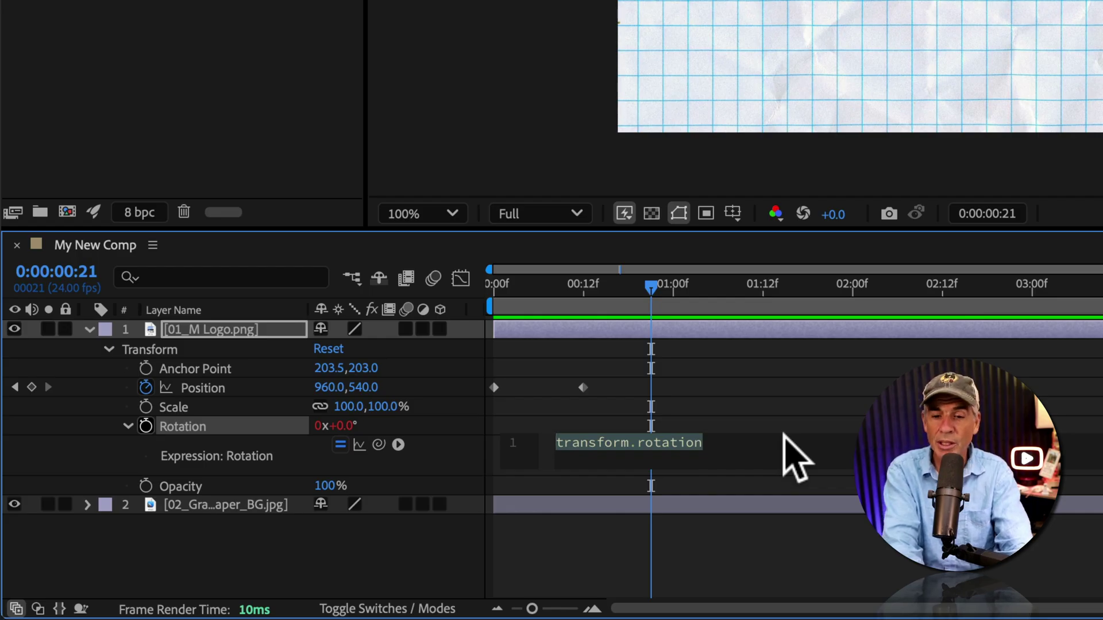
type("wiggle")
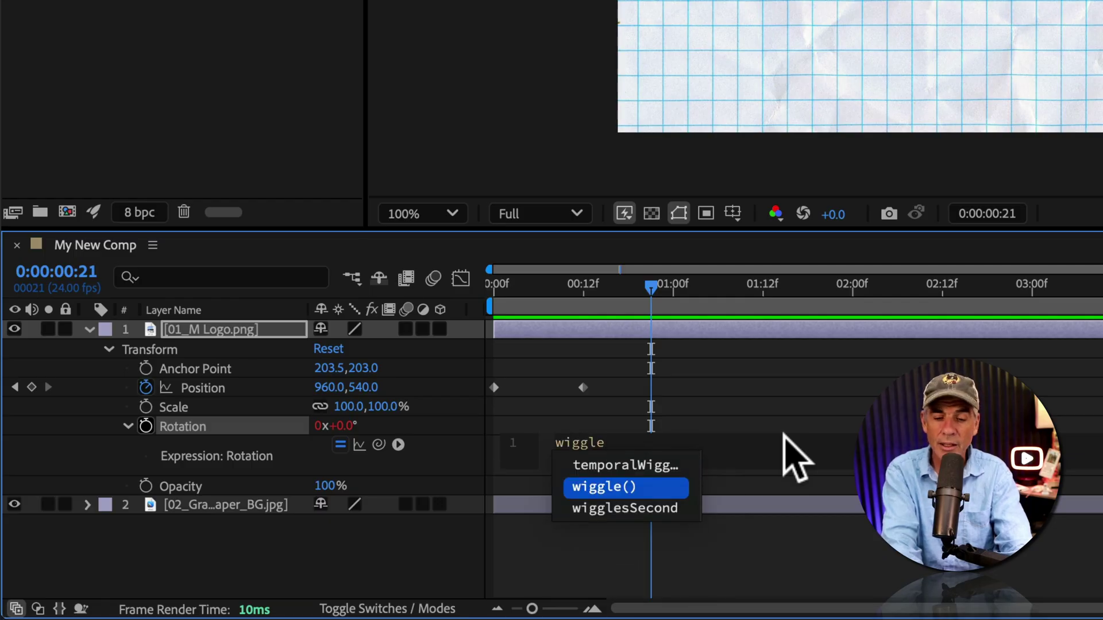
key("Return")
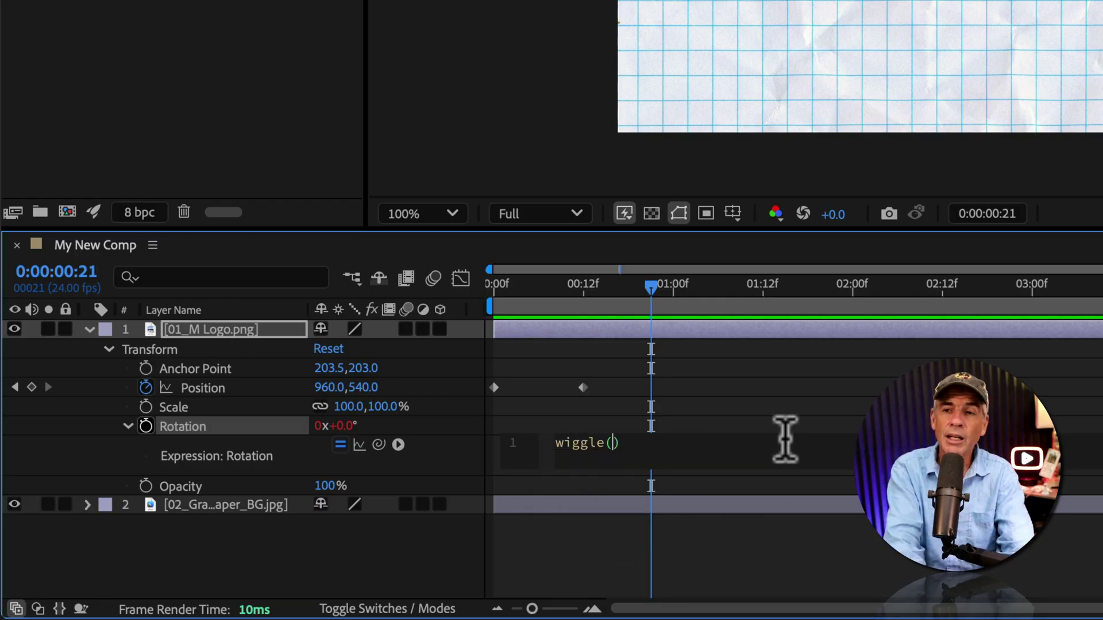
type("1")
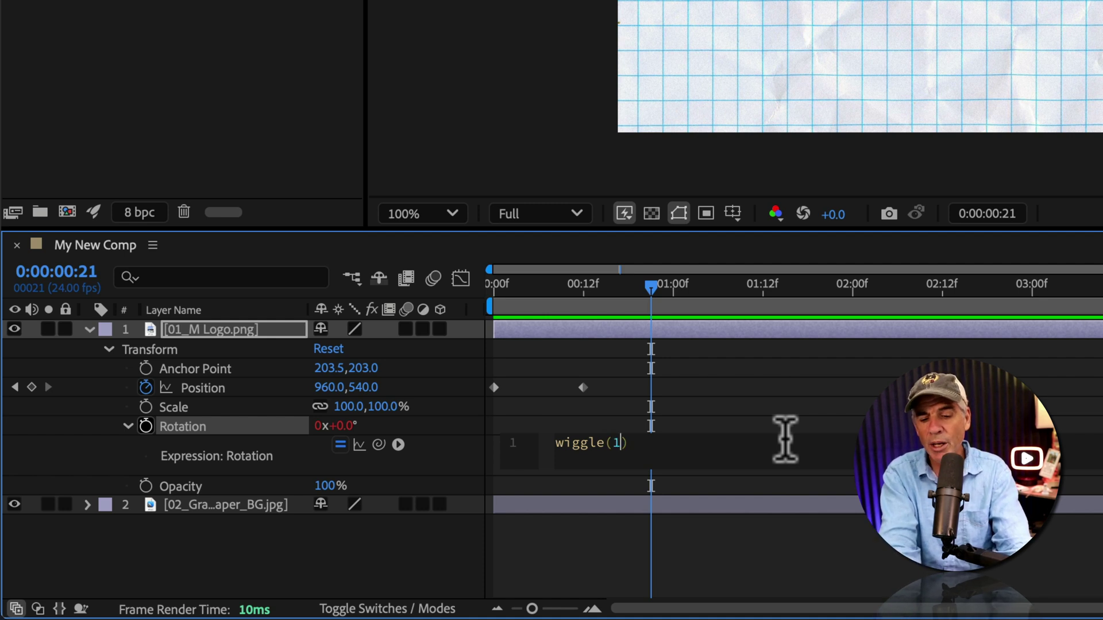
type(",")
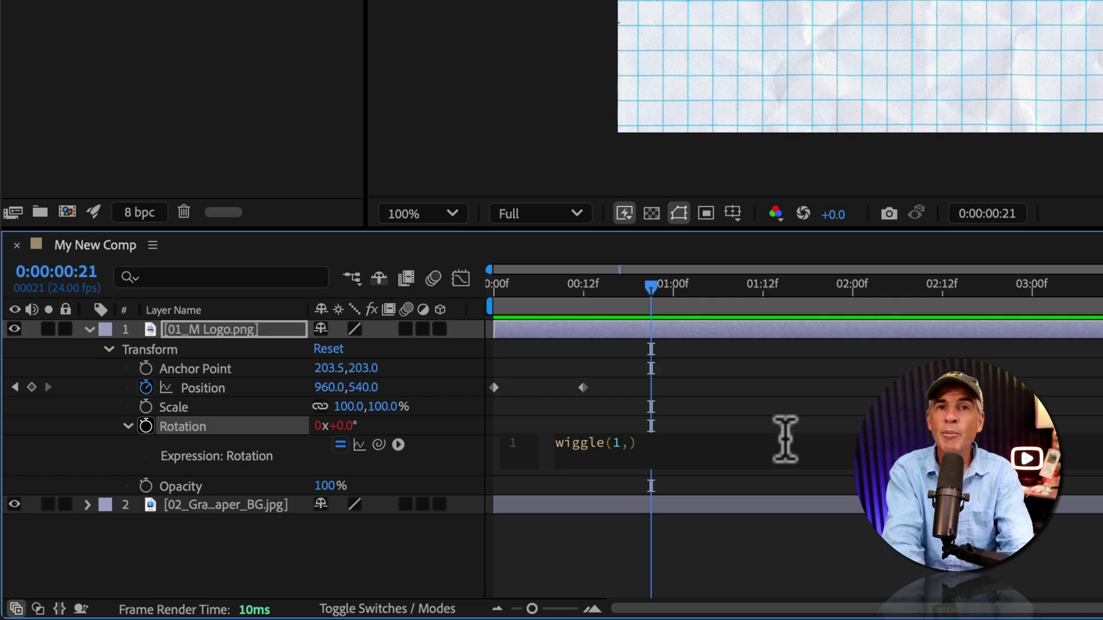
type("20")
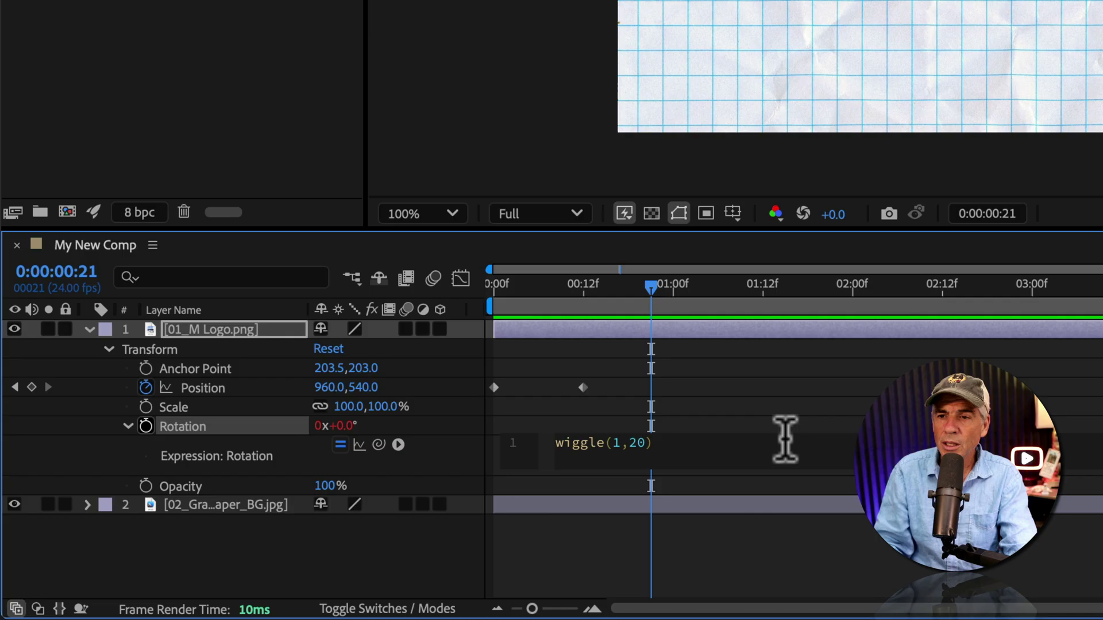
left_click(768, 414)
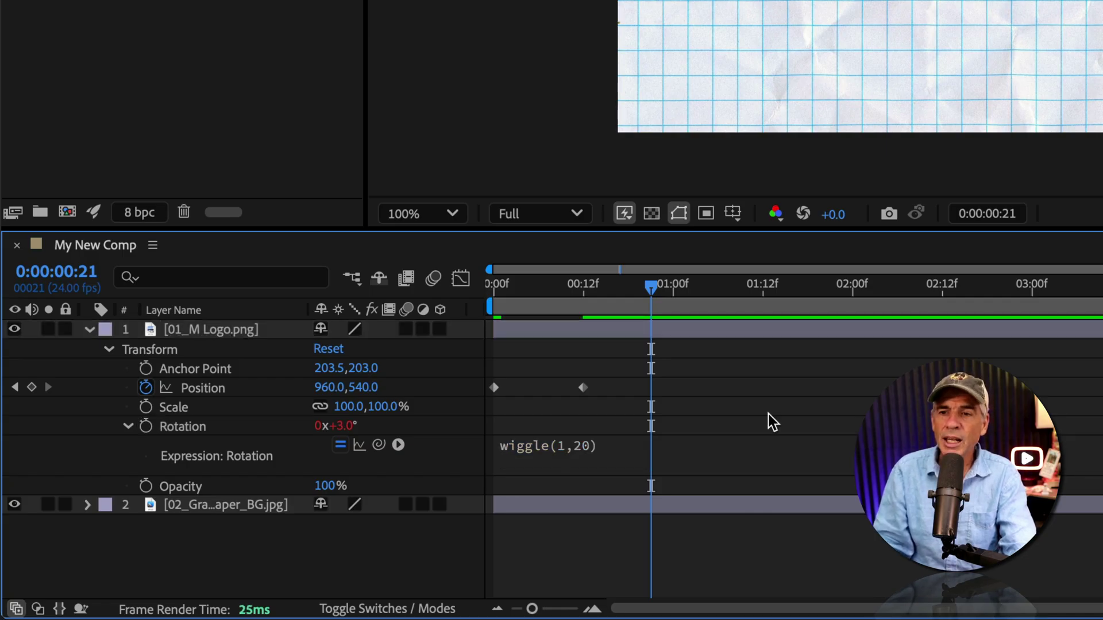
left_click_drag(654, 285, 482, 332)
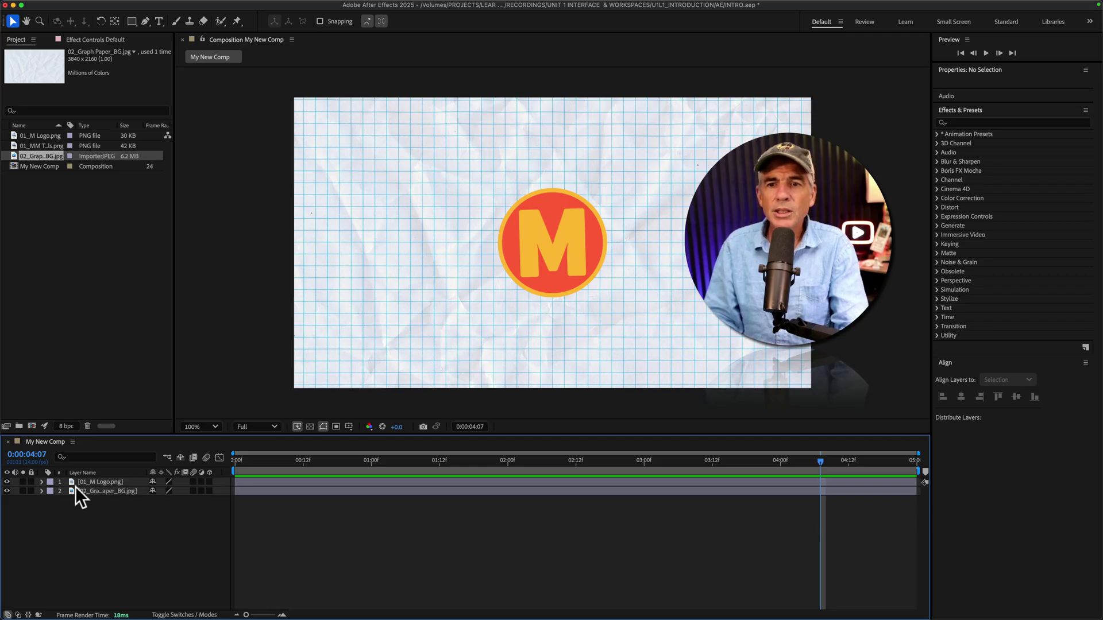
Step: Find the Roughen Edges effect by searching for "rough" and apply it to the M logo layer
left_click(98, 481)
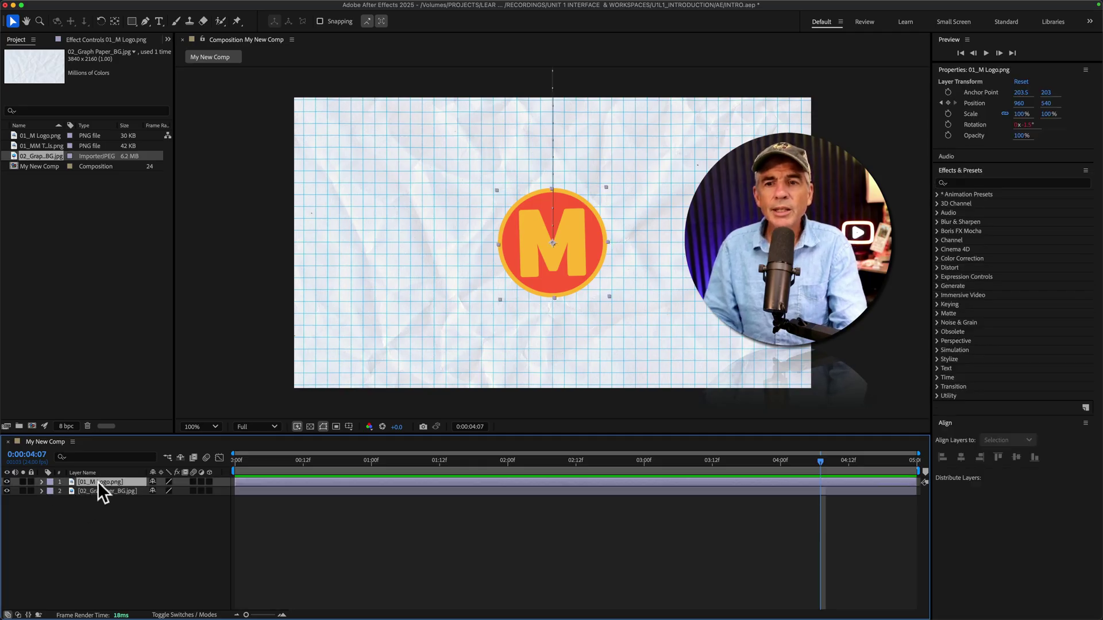
left_click(977, 170)
left_click(977, 170)
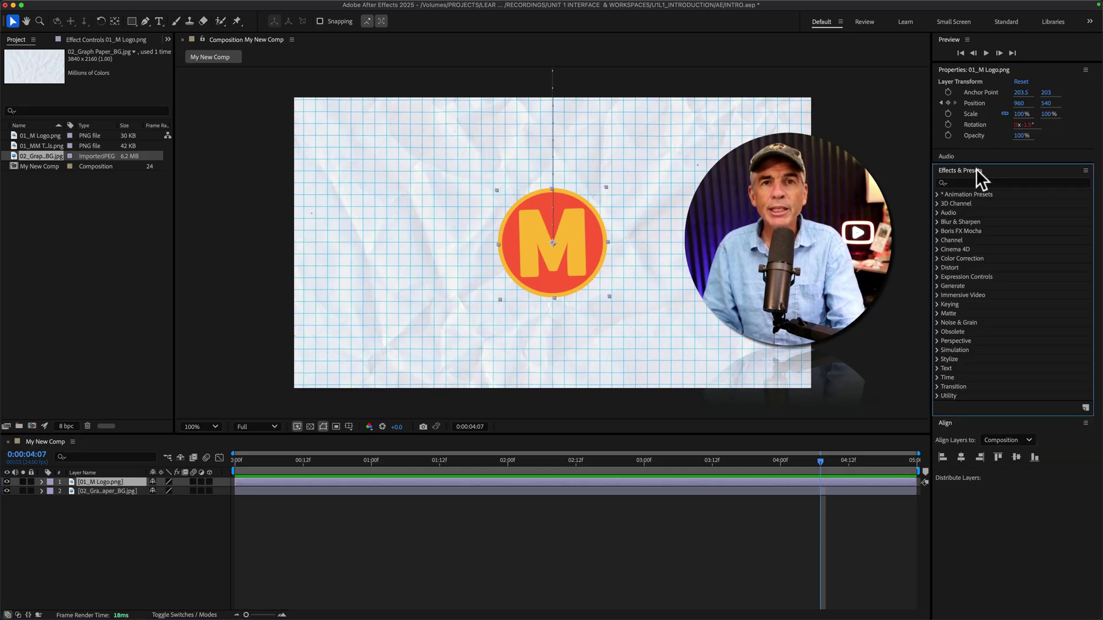
left_click(979, 183)
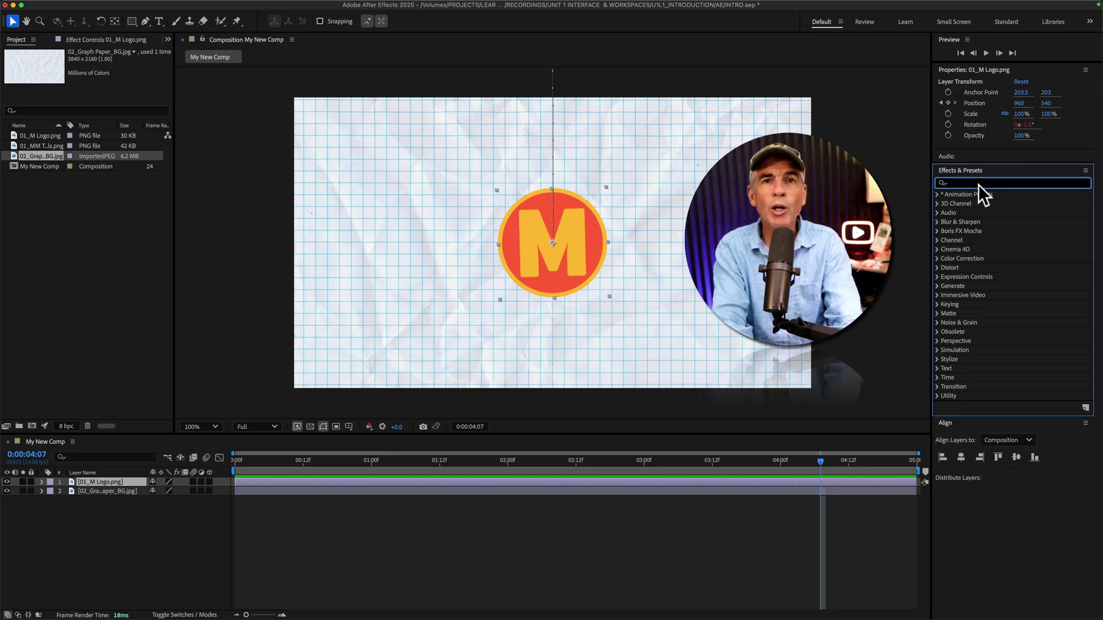
type("rough")
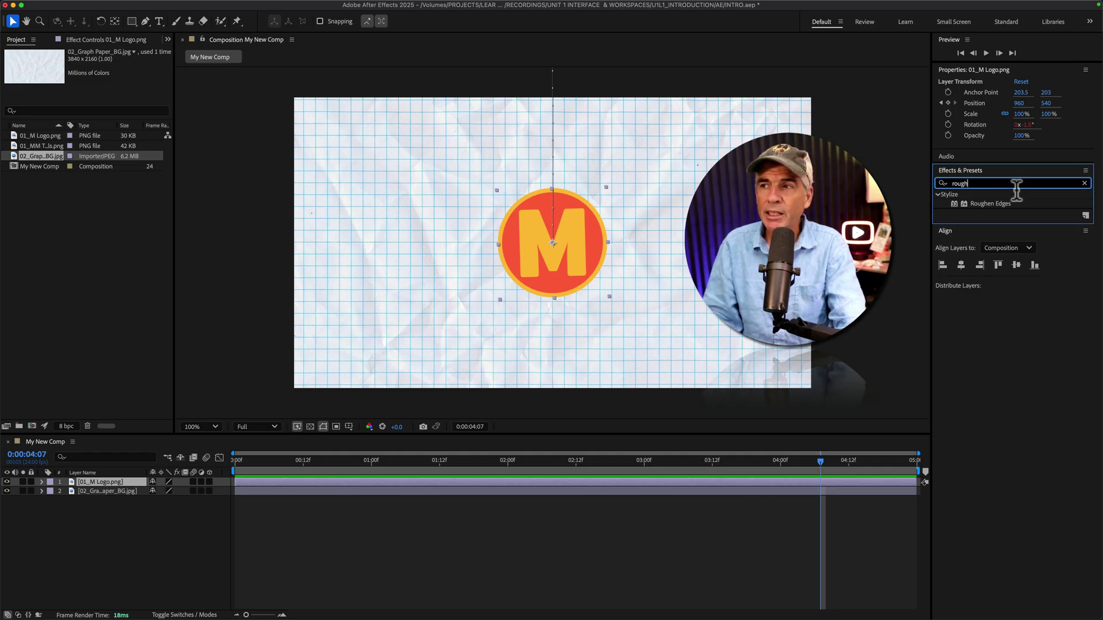
left_click_drag(999, 203, 576, 223)
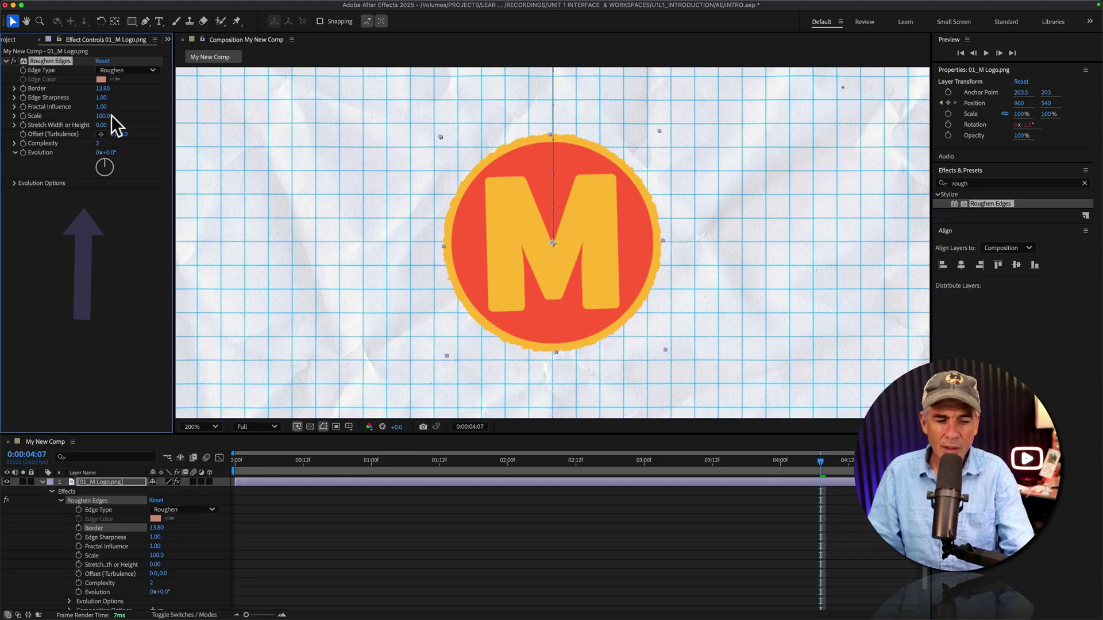
Step: Undo the last Border change of Roughen Edges and try a much higher Border value
key("super+z")
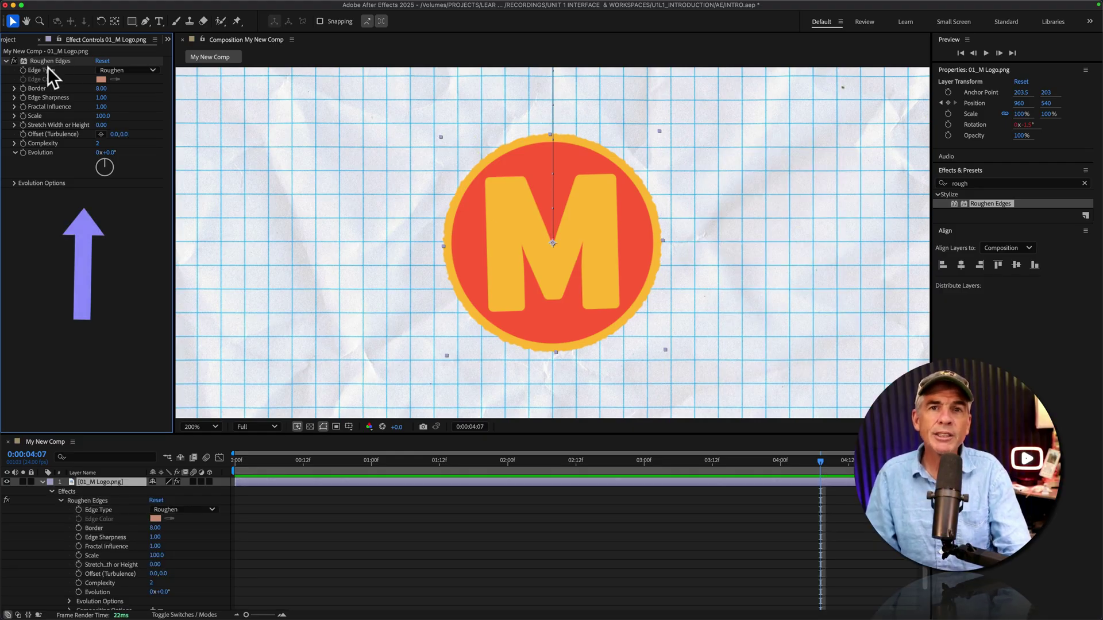
left_click_drag(101, 88, 275, 92)
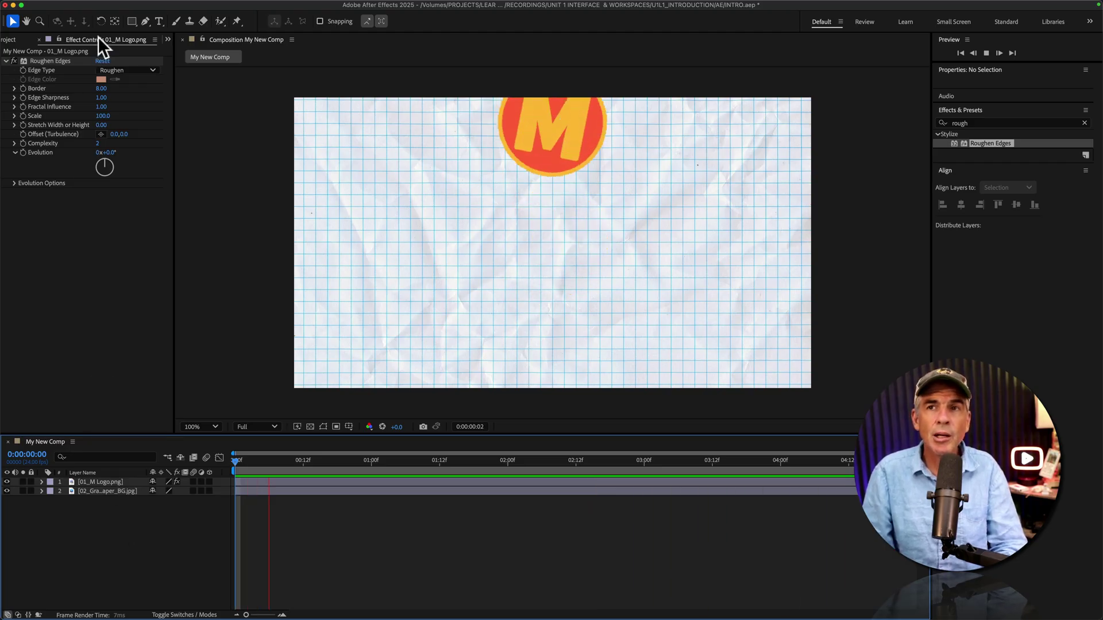
Step: Add My New Comp to the Render Queue and set its Output Module to H.264 - Match Render Settings - 40 Mbps
mouse_move(108, 8)
left_click(157, 4)
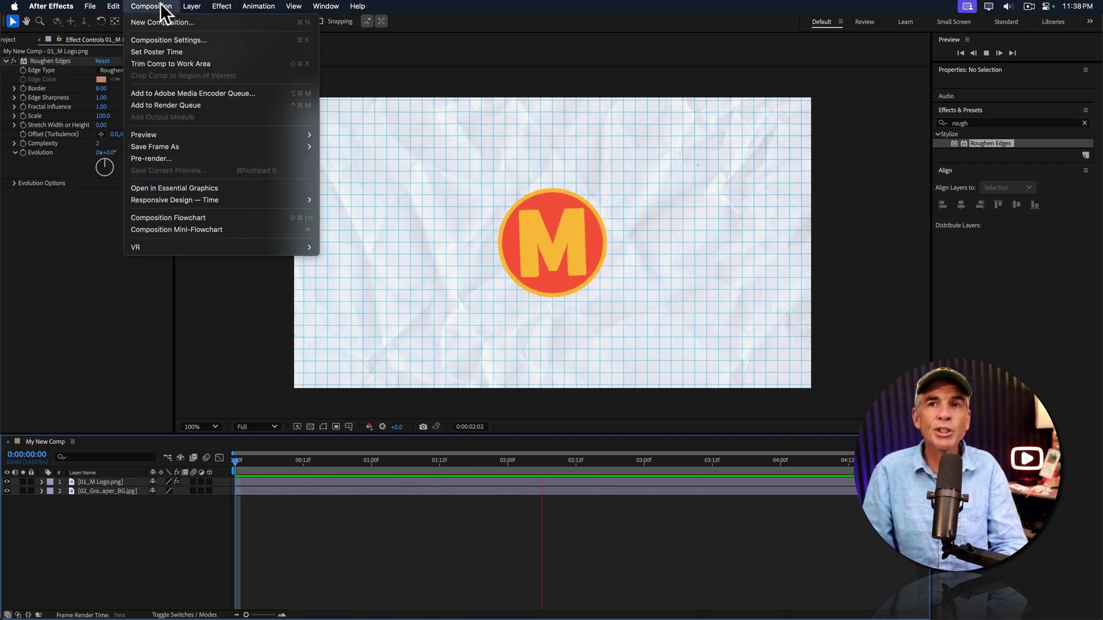
left_click(208, 105)
left_click(69, 507)
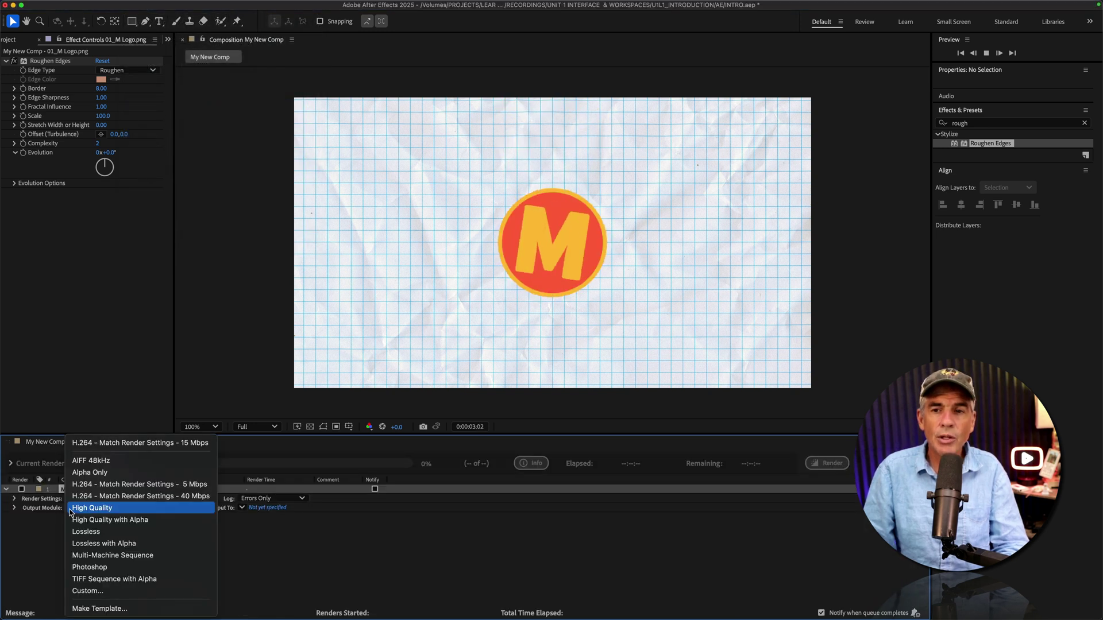
left_click(147, 492)
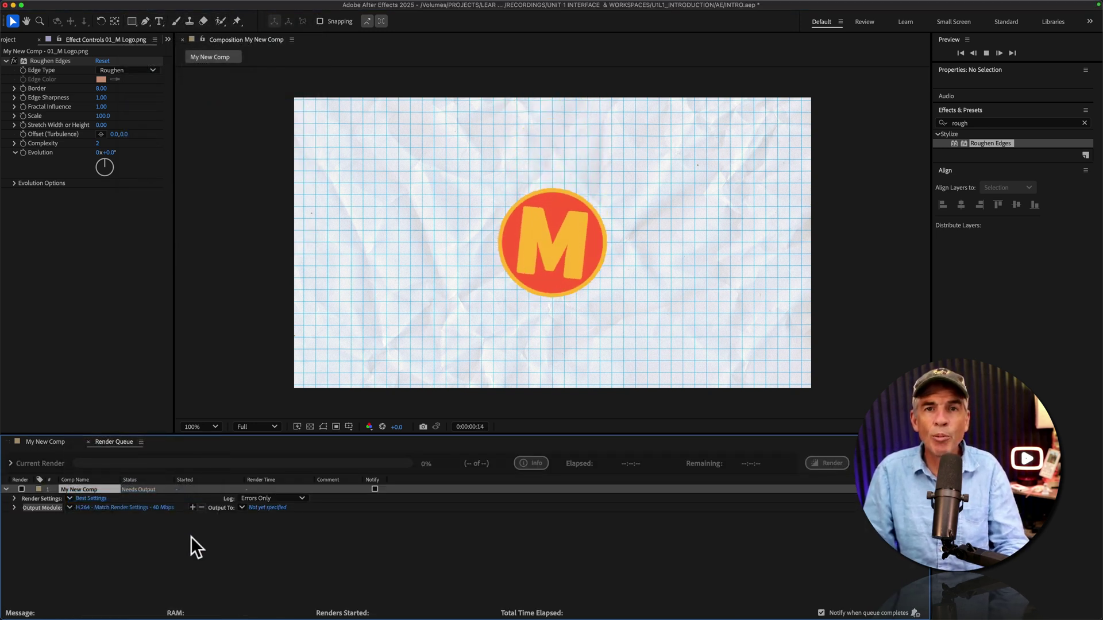
Step: Set the output destination of My New Comp to 03_Renders inside the (00.00.00) AE Template folder and start the render
left_click(268, 507)
left_click(412, 183)
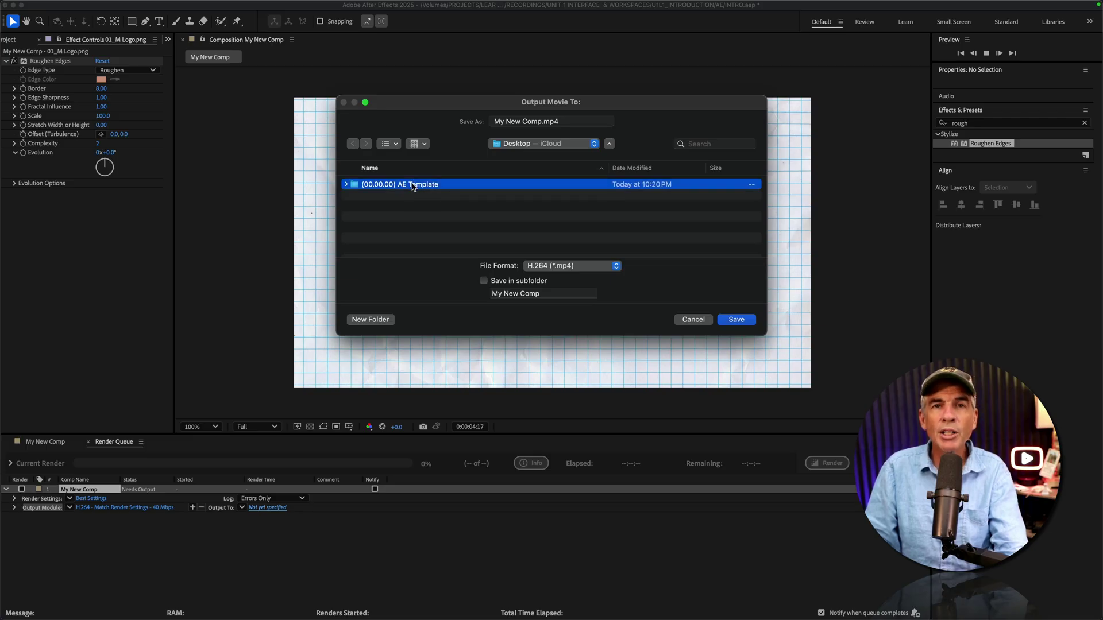
double_click(413, 185)
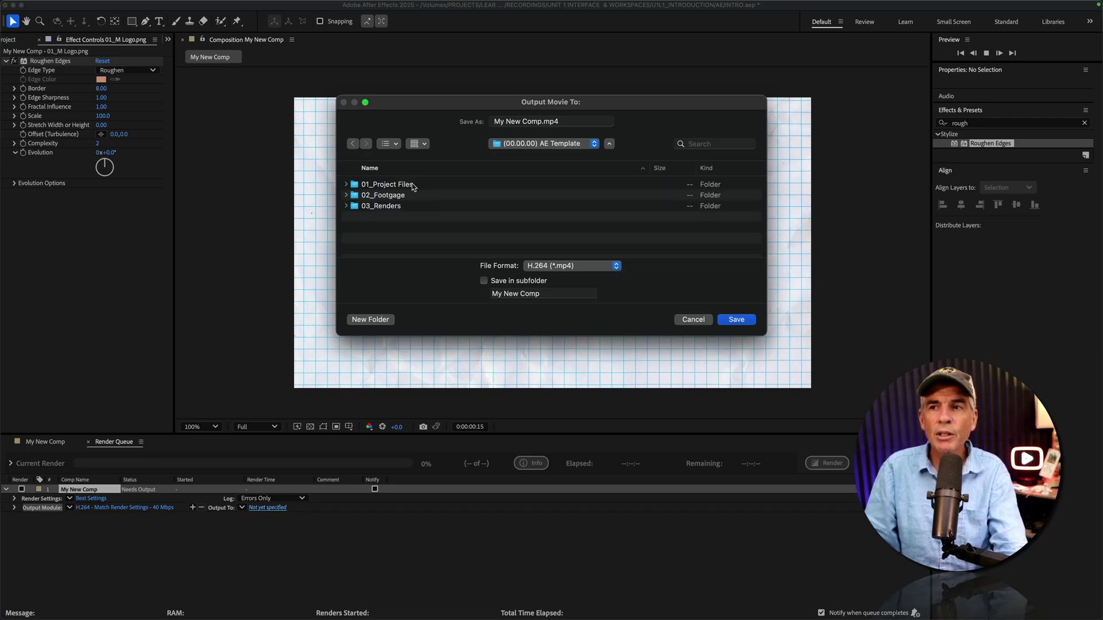
double_click(381, 203)
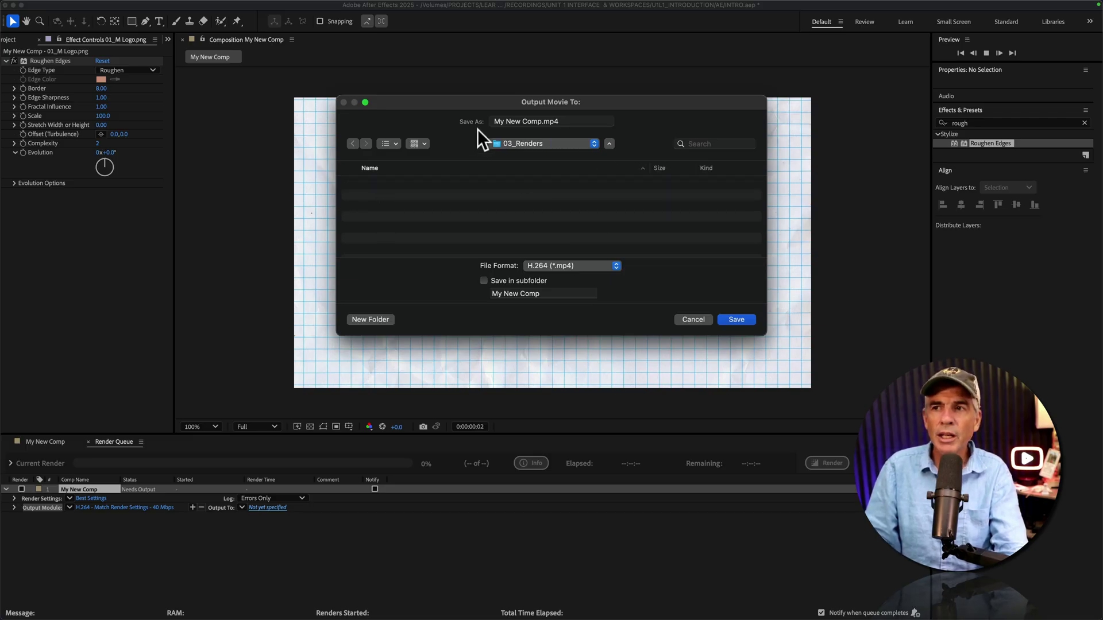
left_click(737, 319)
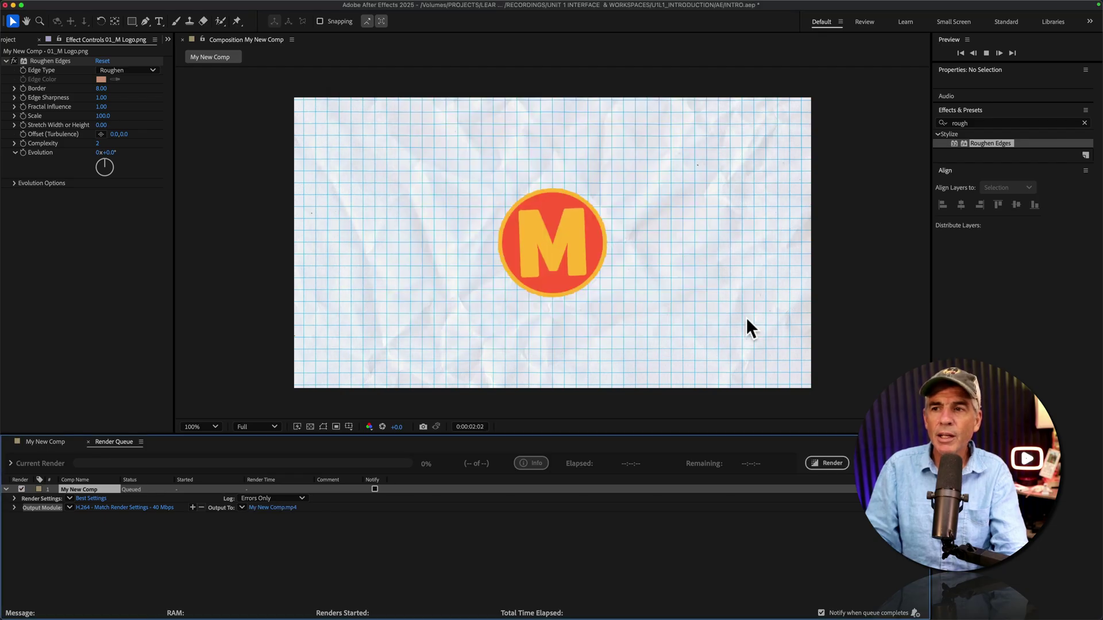
left_click(653, 515)
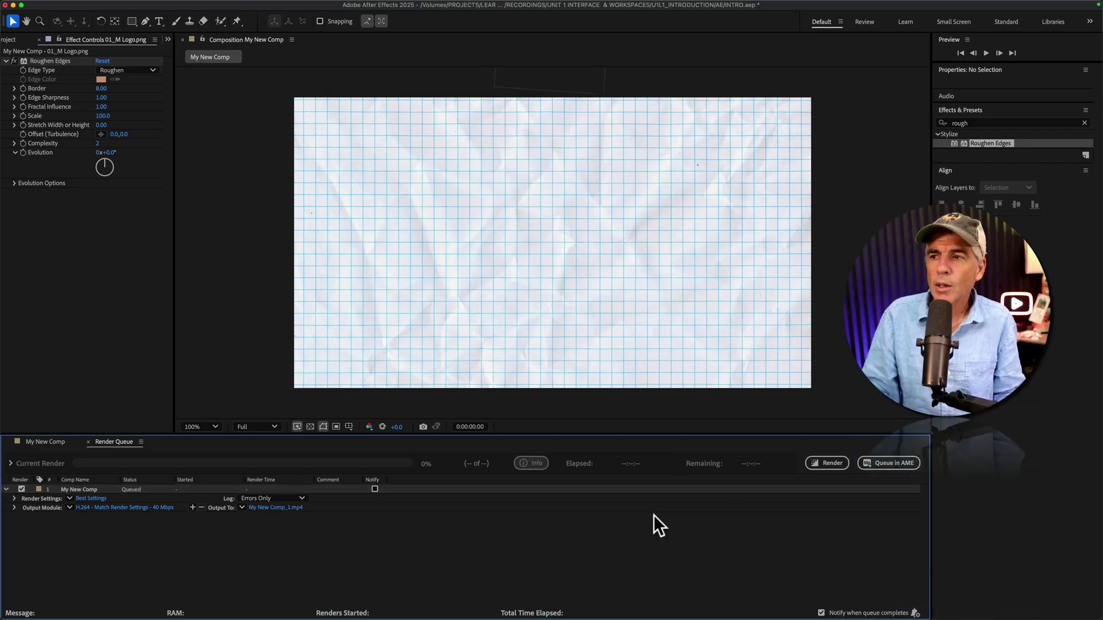
left_click(827, 463)
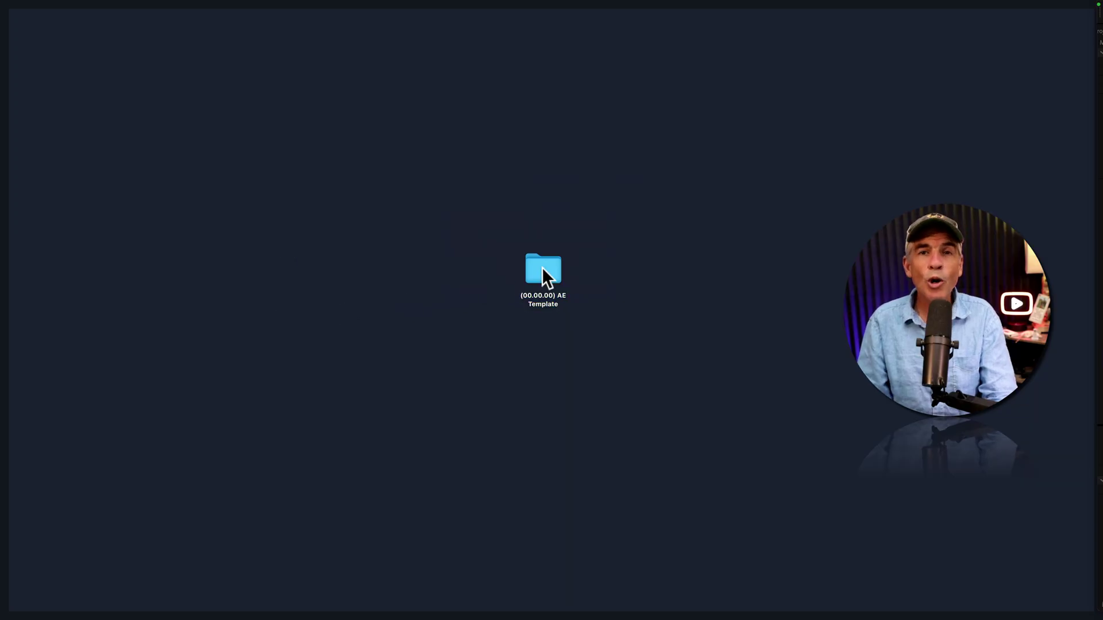
Step: Open the 03_Renders folder in Finder and preview the rendered My New Comp_1.mp4
double_click(542, 268)
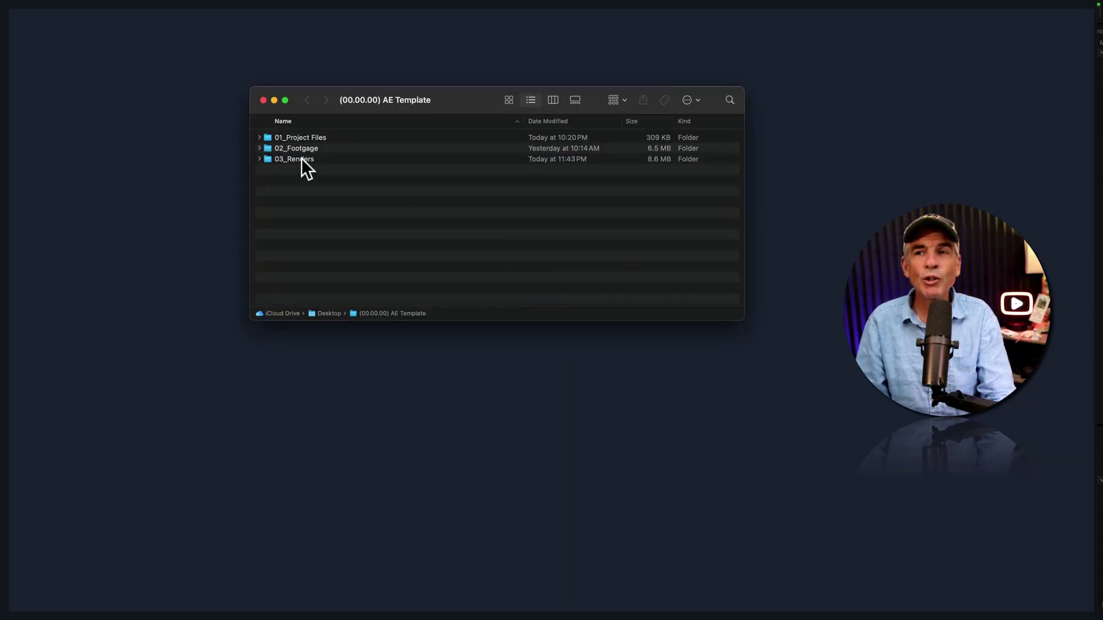
double_click(301, 157)
left_click(307, 138)
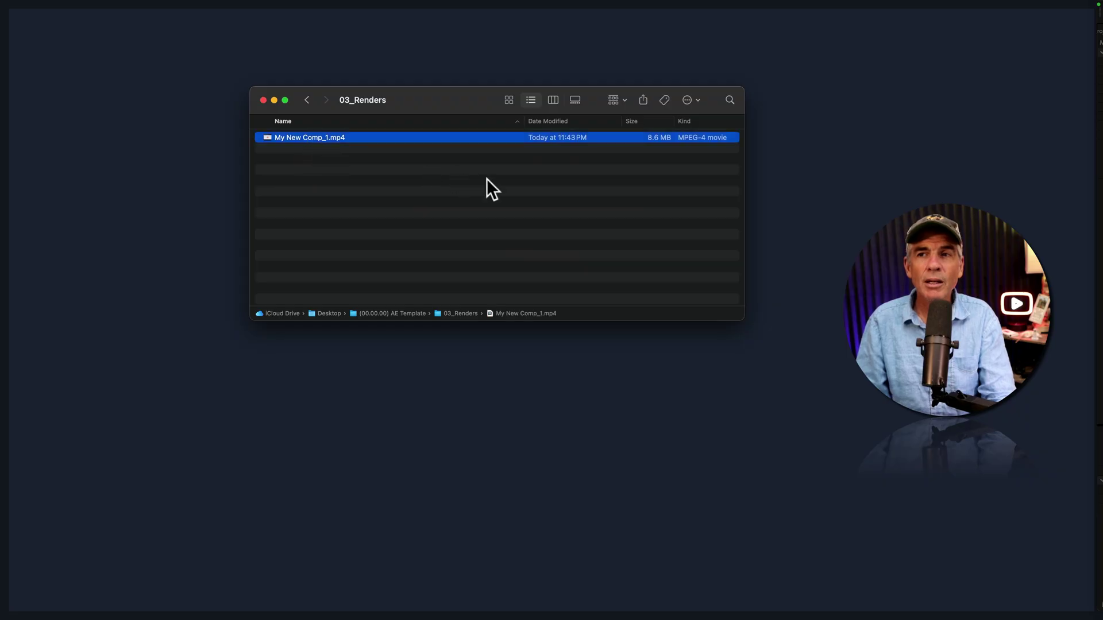
key("space")
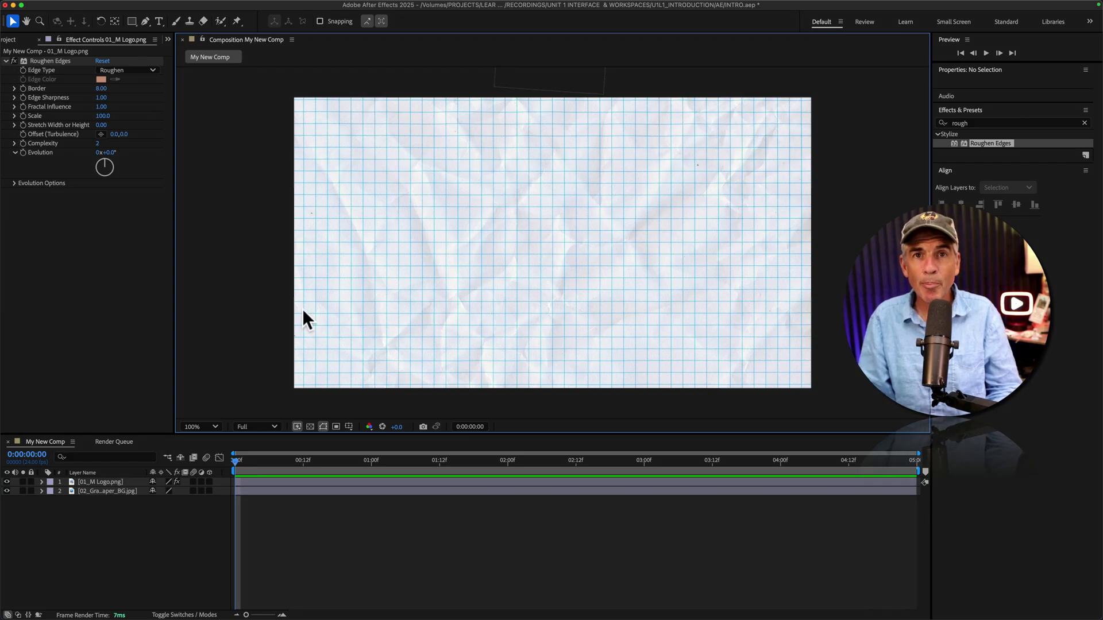
Step: Save the current After Effects project under its existing name
mouse_move(95, 2)
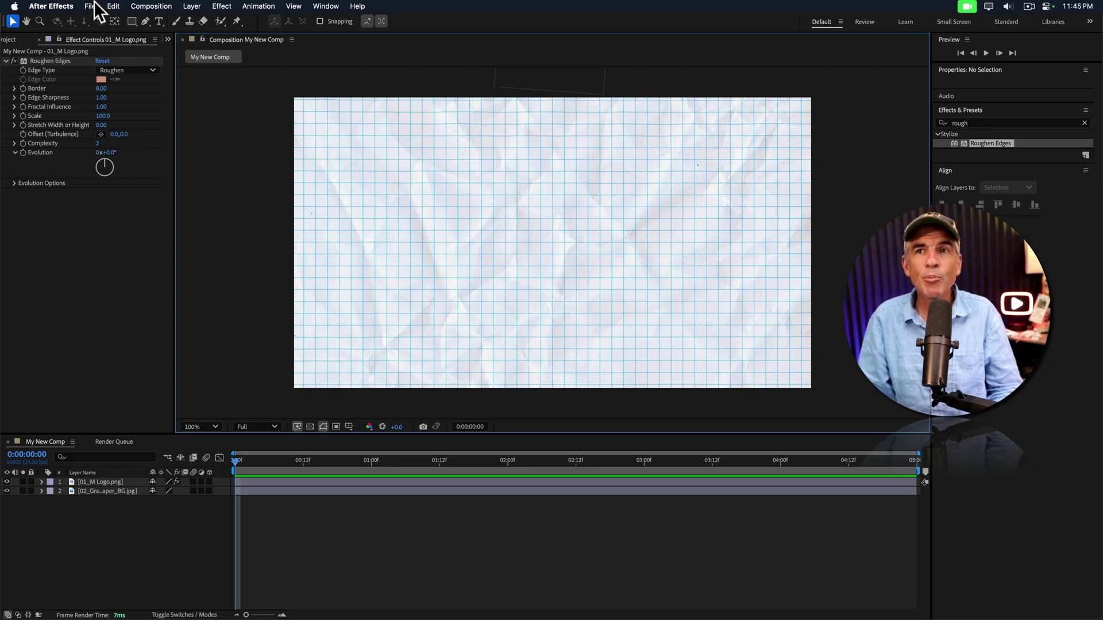
left_click(92, 5)
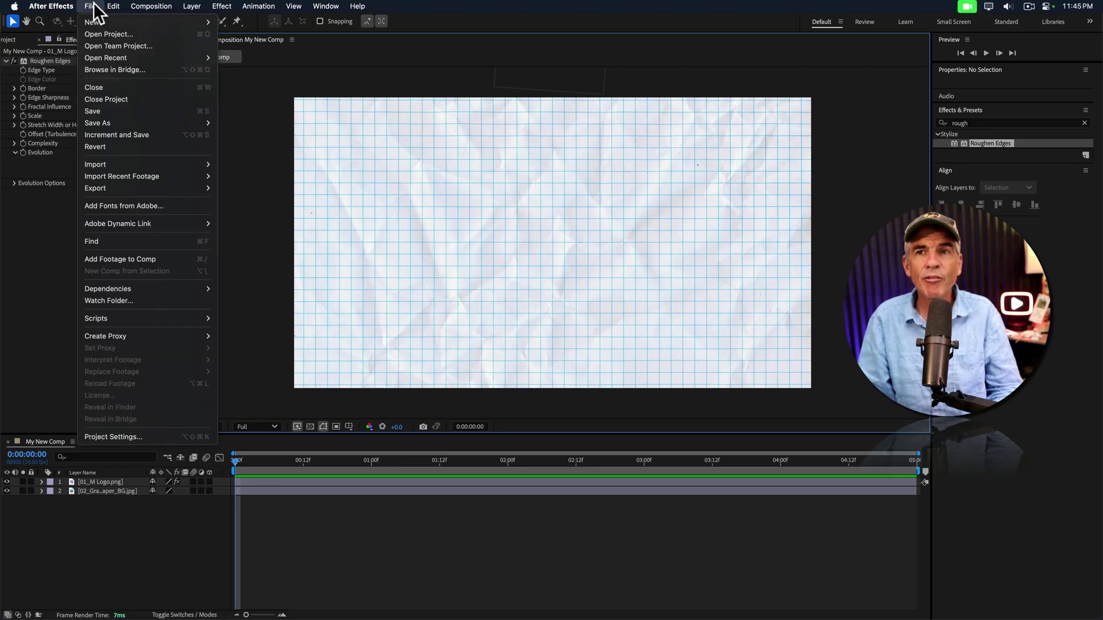
left_click(111, 110)
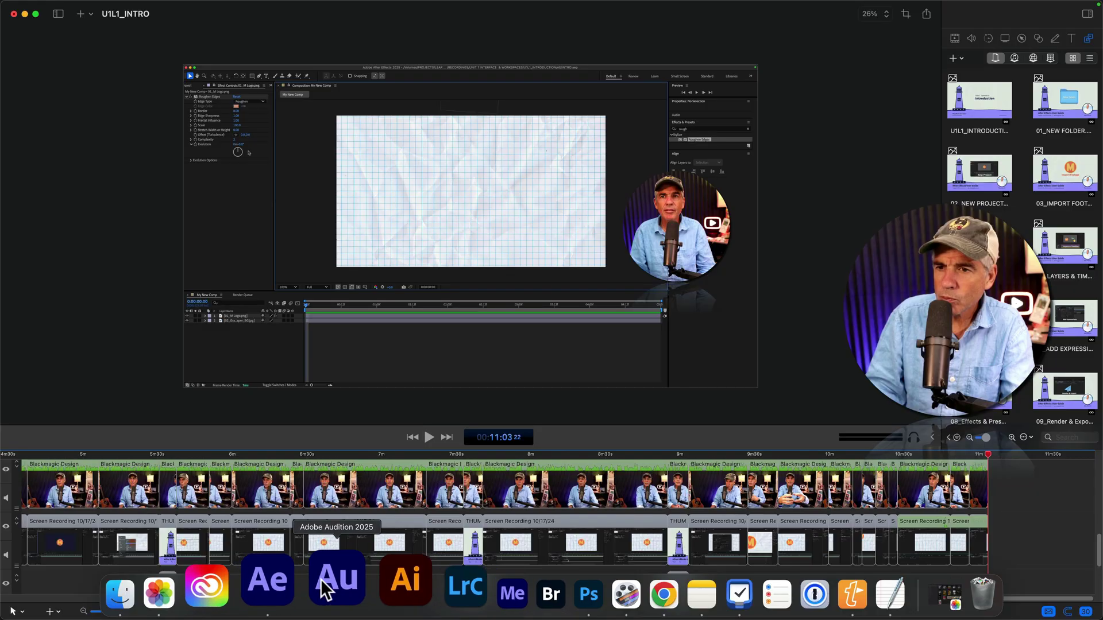
Step: Switch back to After Effects and close the saved project
left_click(307, 577)
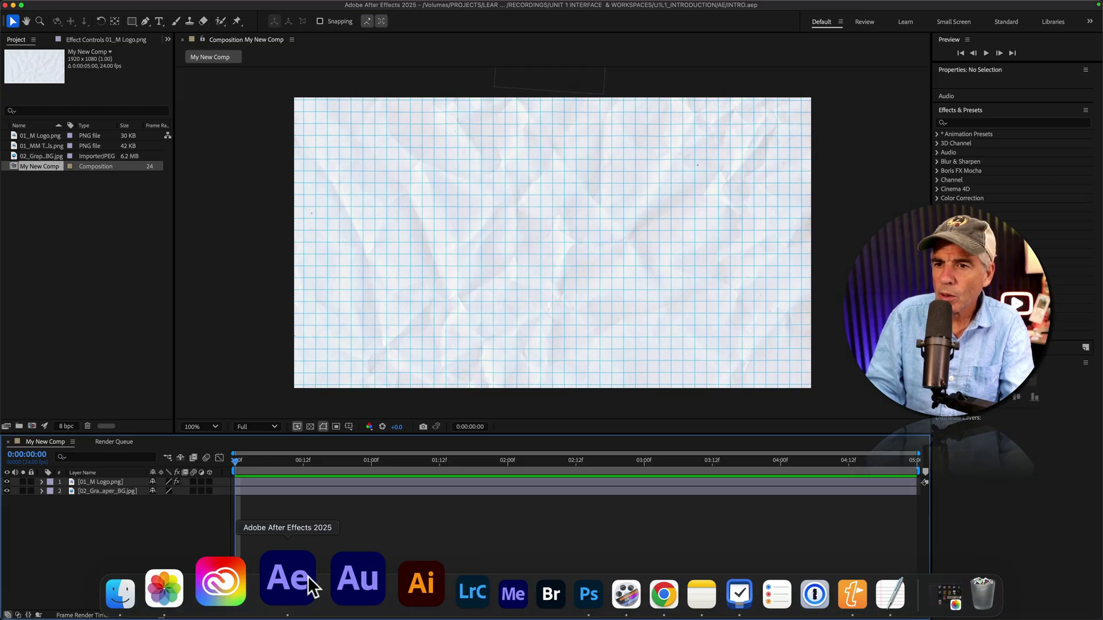
left_click(146, 220)
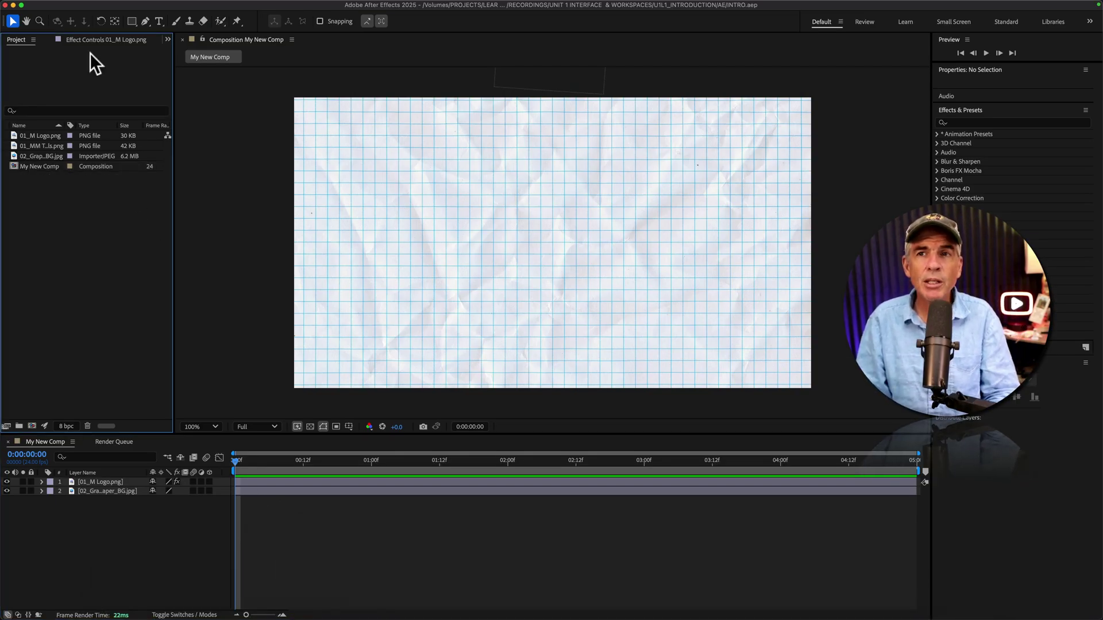
left_click(91, 5)
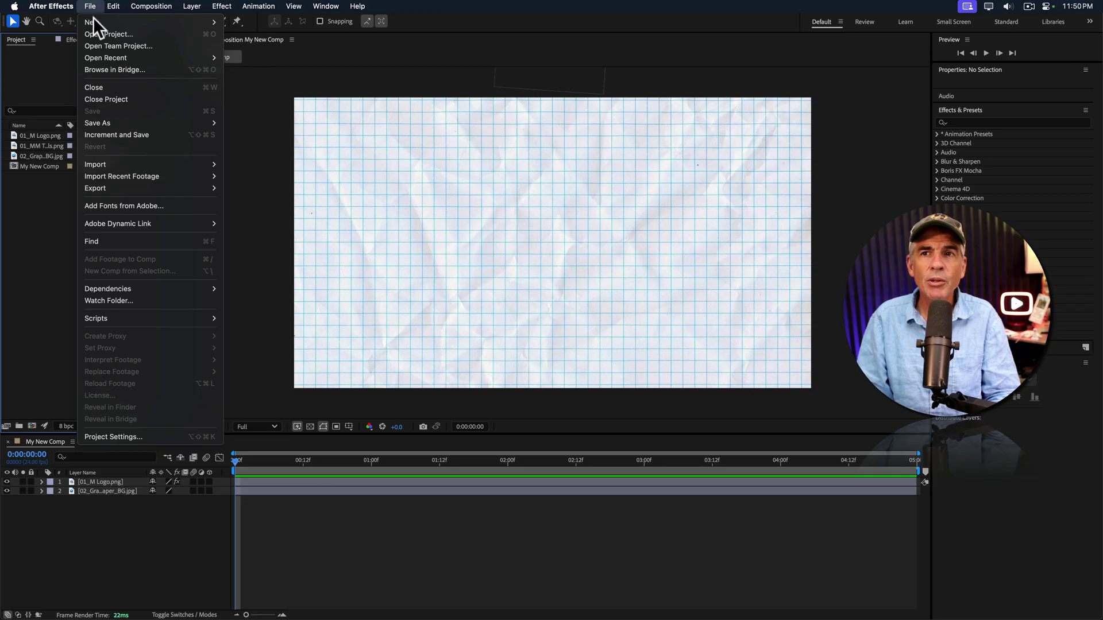
left_click(115, 98)
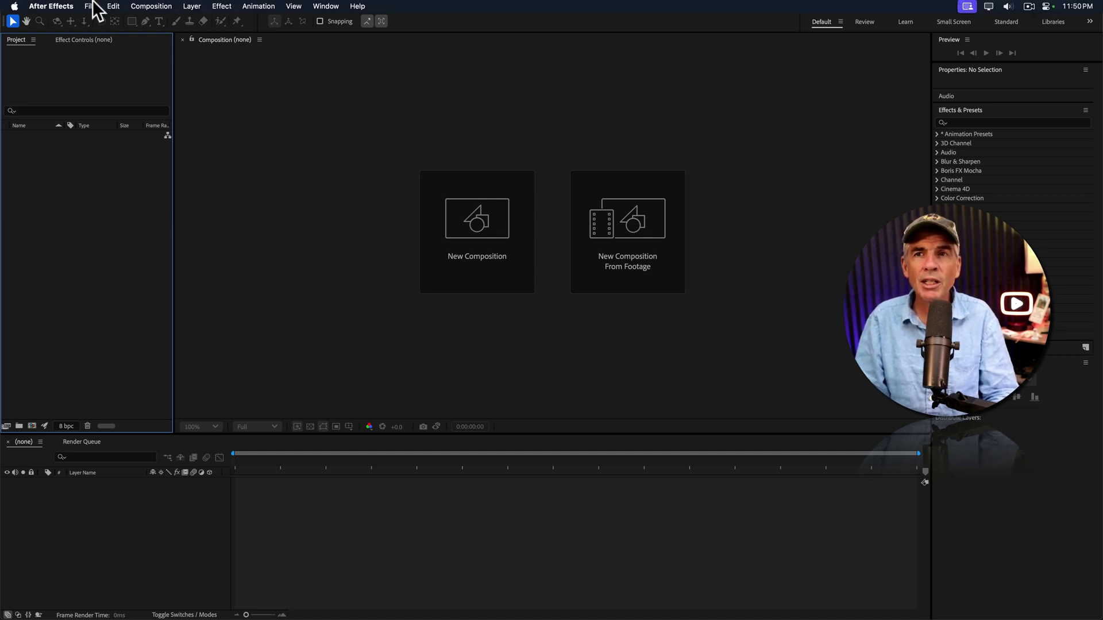
Step: Reopen INTRO.aep from the recently used projects
left_click(91, 6)
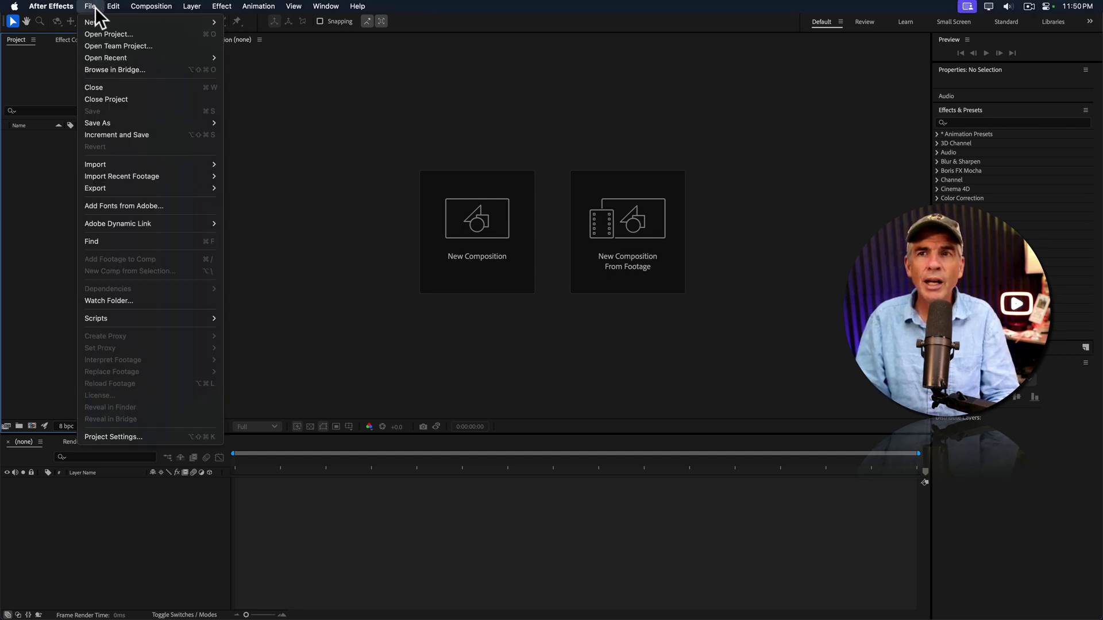
mouse_move(107, 56)
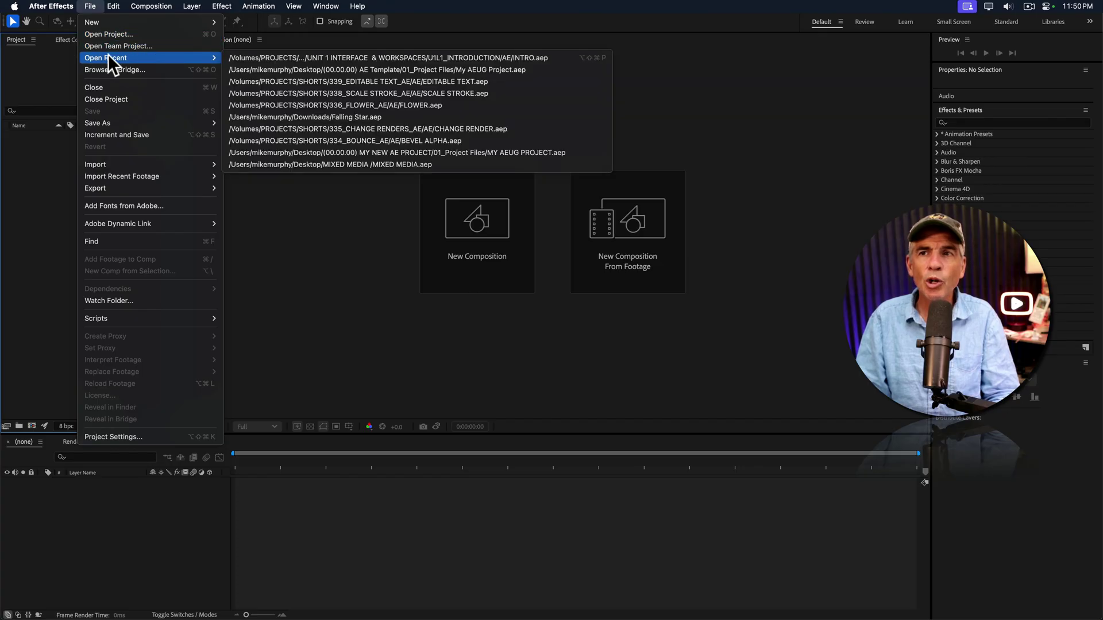
left_click(282, 56)
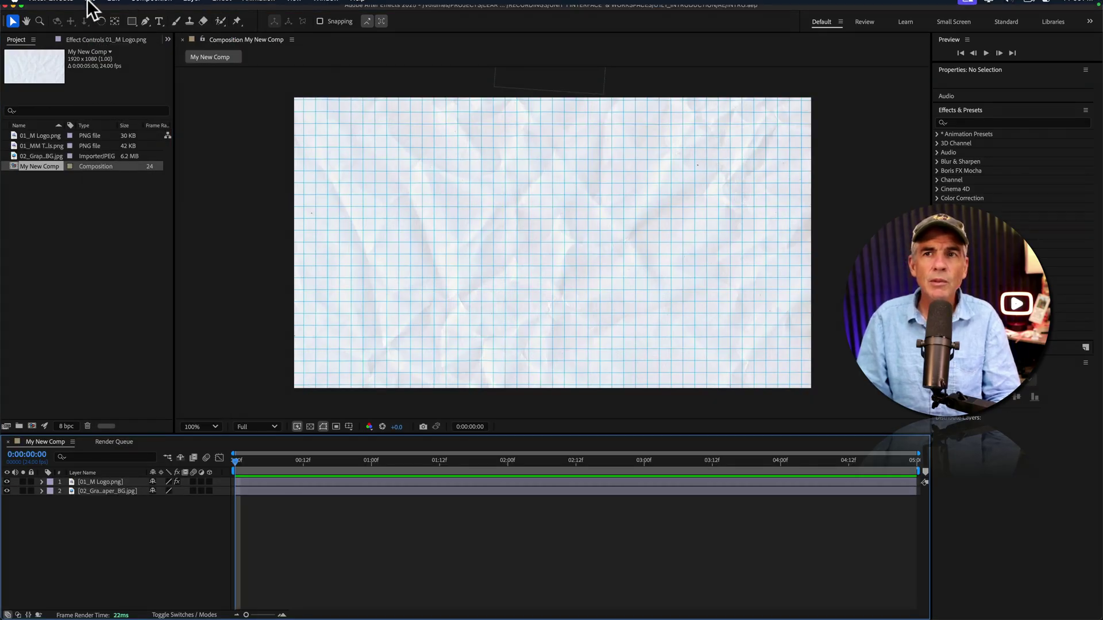
Step: Close the reopened INTRO.aep project, leaving After Effects running
left_click(90, 5)
left_click(115, 100)
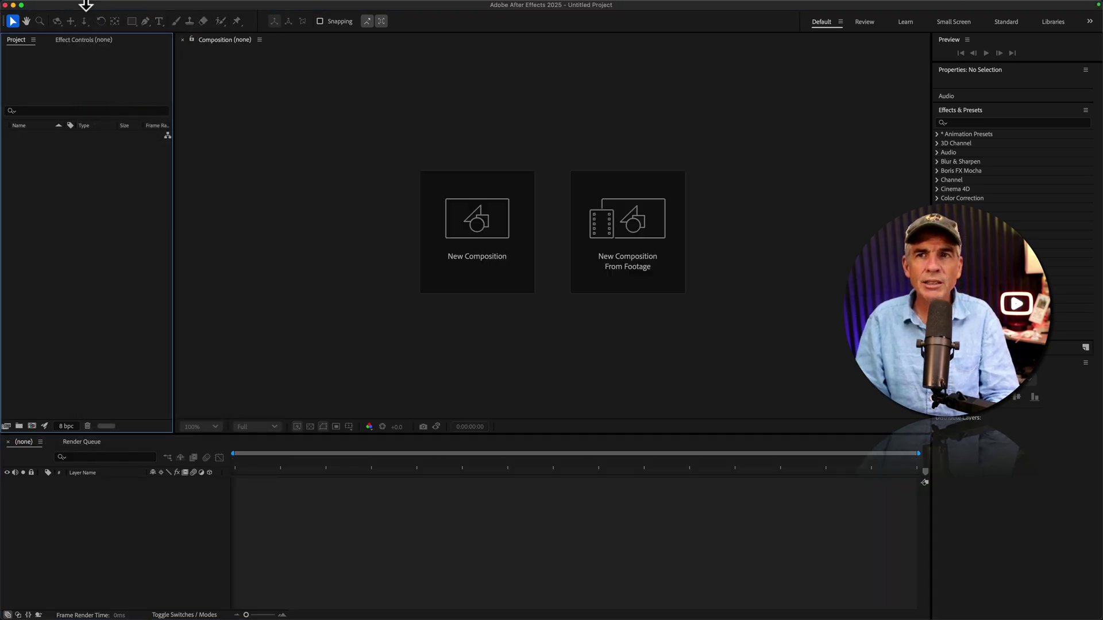
left_click(60, 7)
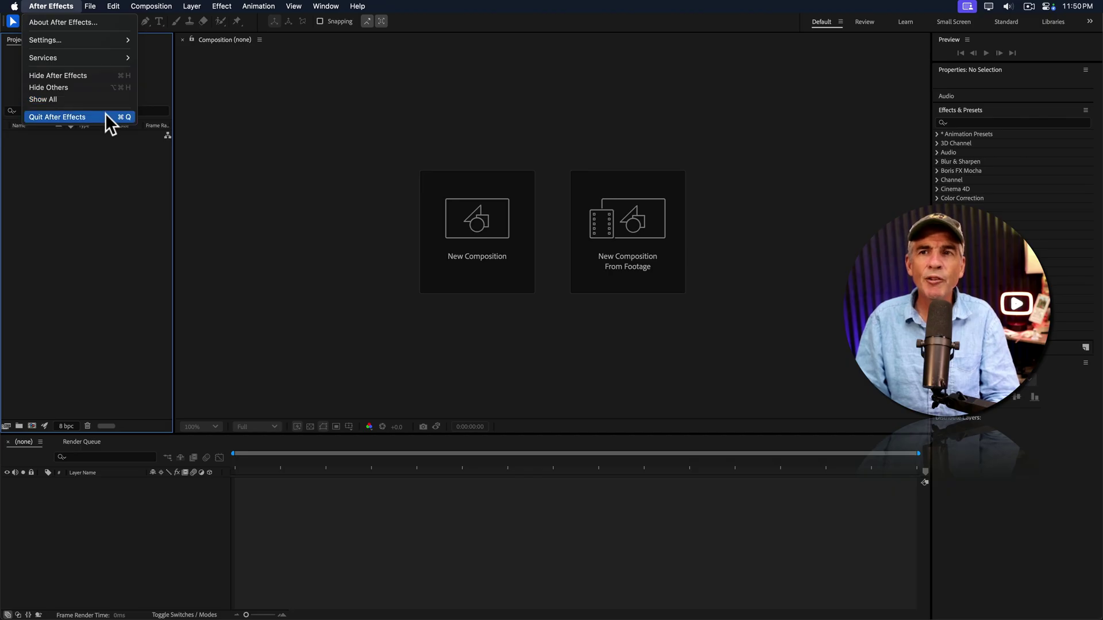
left_click(113, 242)
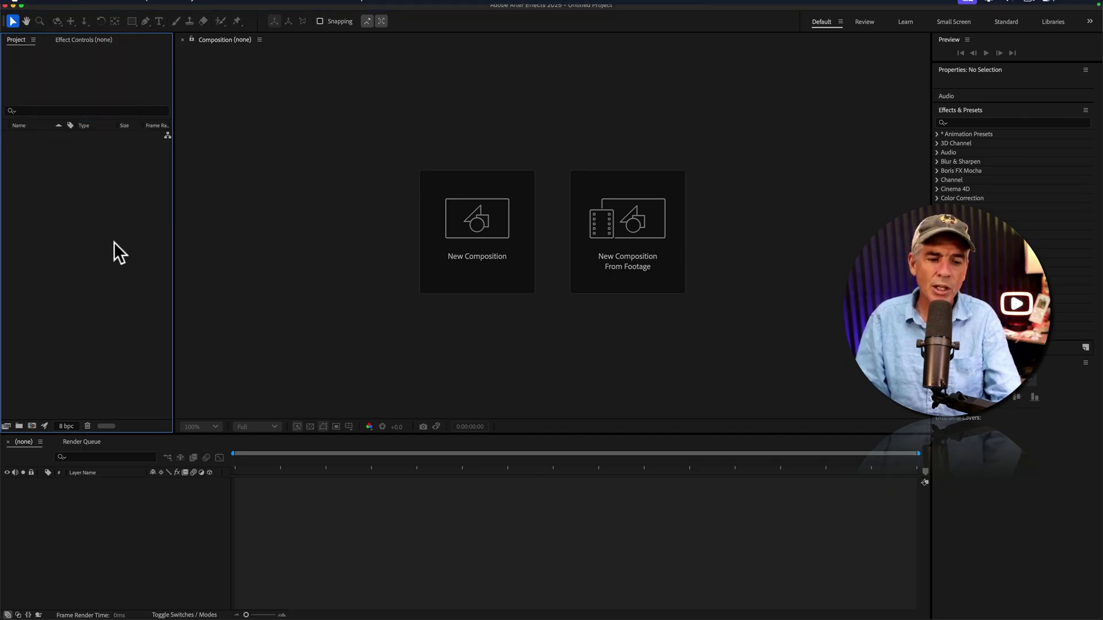